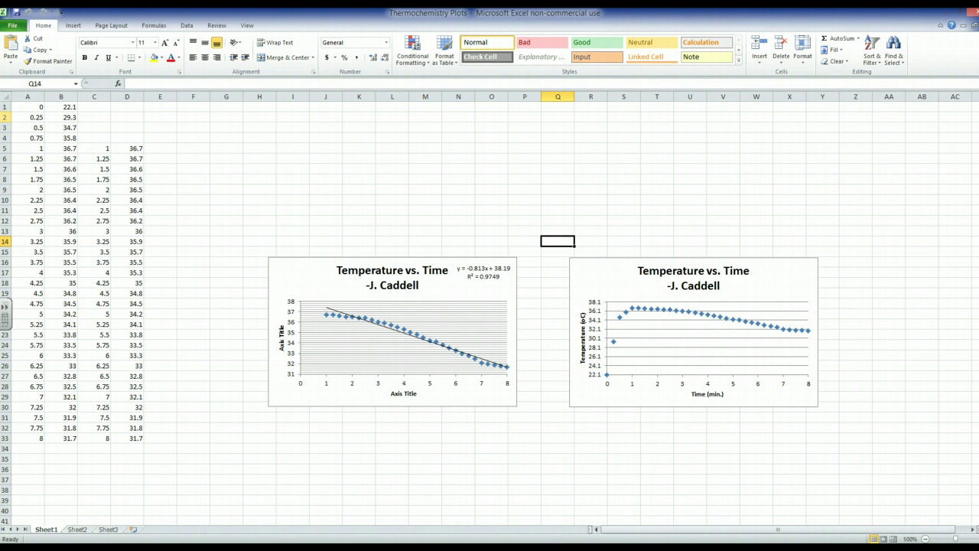
Delete both existing Temperature vs. Time charts from the worksheet
left_click(22, 105)
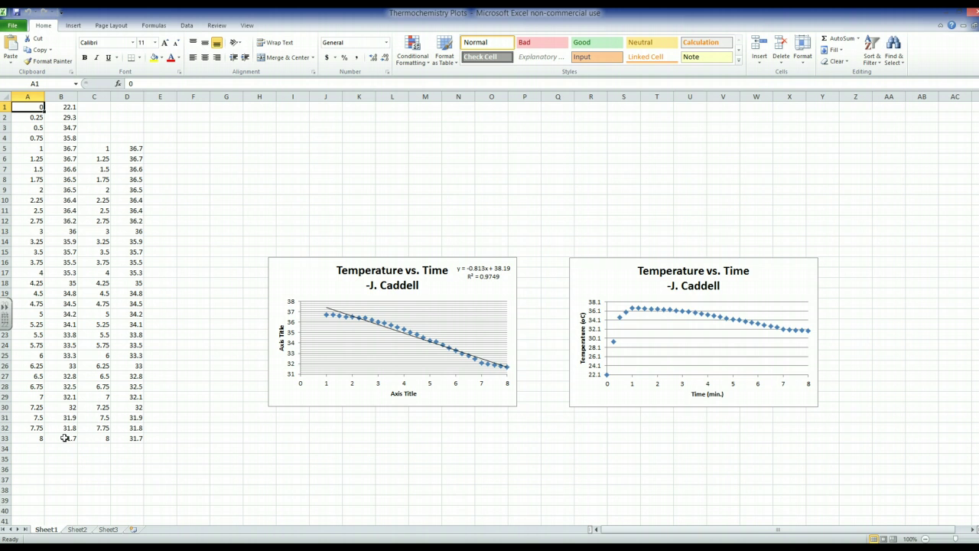
left_click(797, 265)
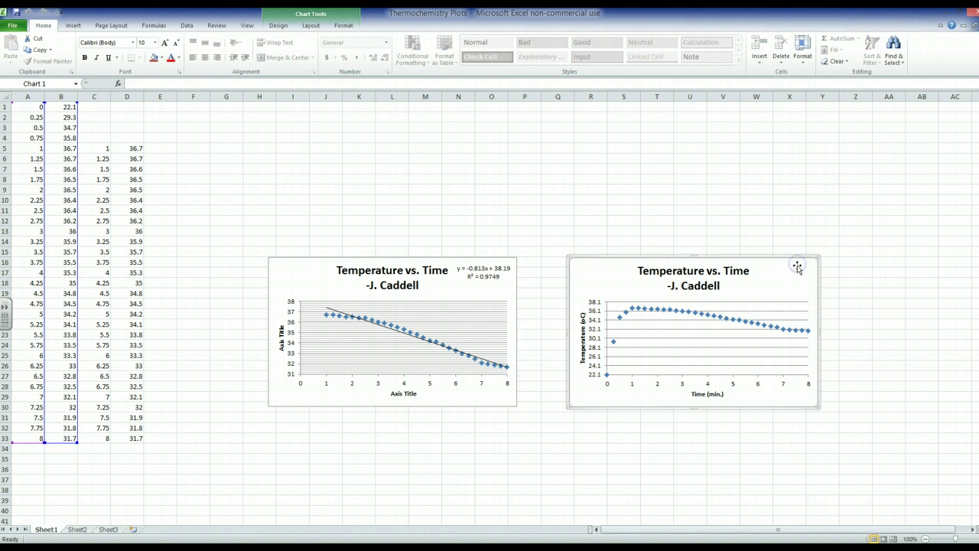
key("Delete")
left_click(506, 264)
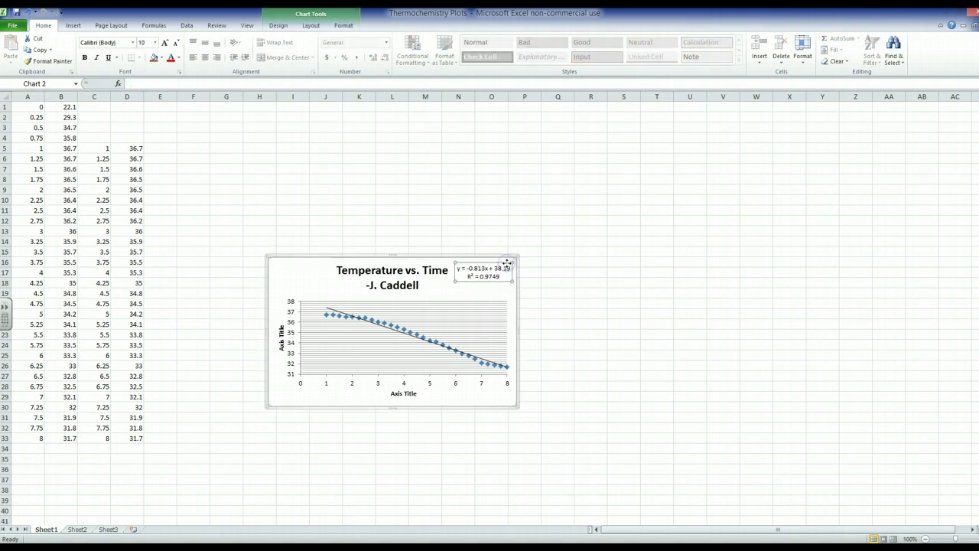
left_click(508, 286)
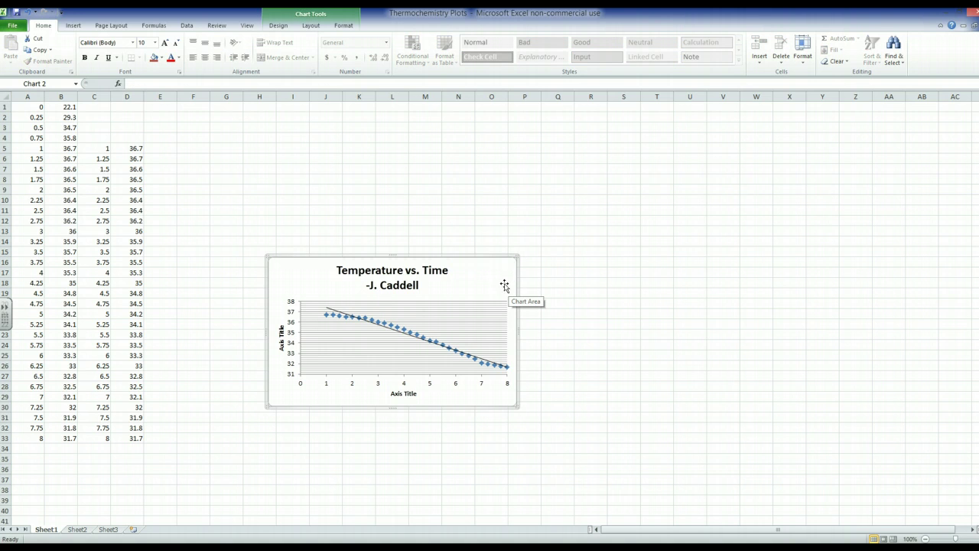
left_click(523, 283)
left_click(509, 282)
key("Delete")
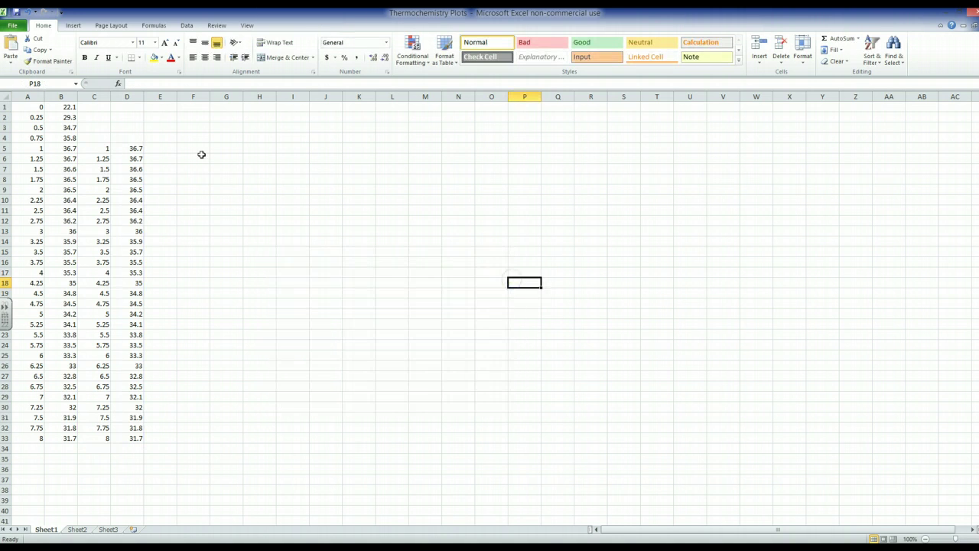
Insert a markers-only scatter chart from the time and temperature data in A1:B33
left_click(36, 109)
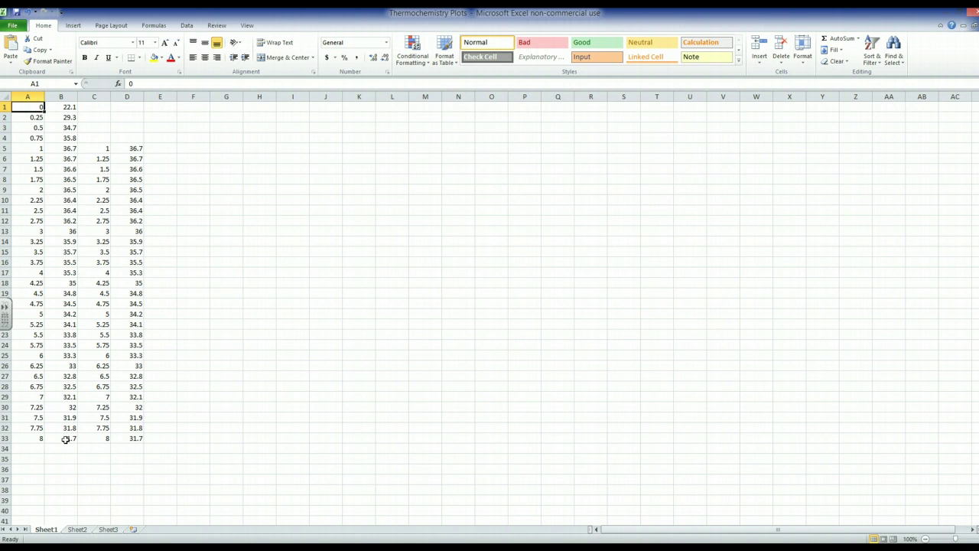
left_click(66, 439, "shift")
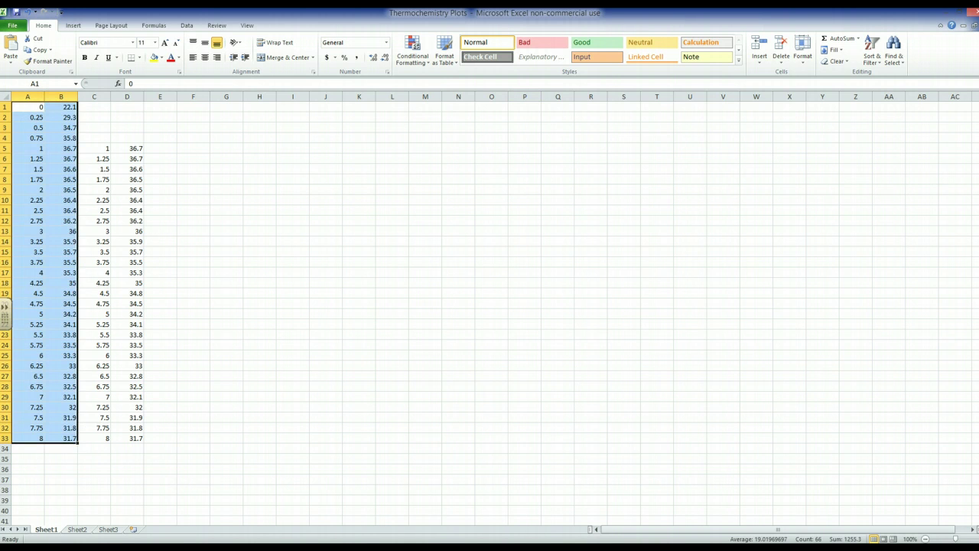
left_click(73, 25)
left_click(304, 55)
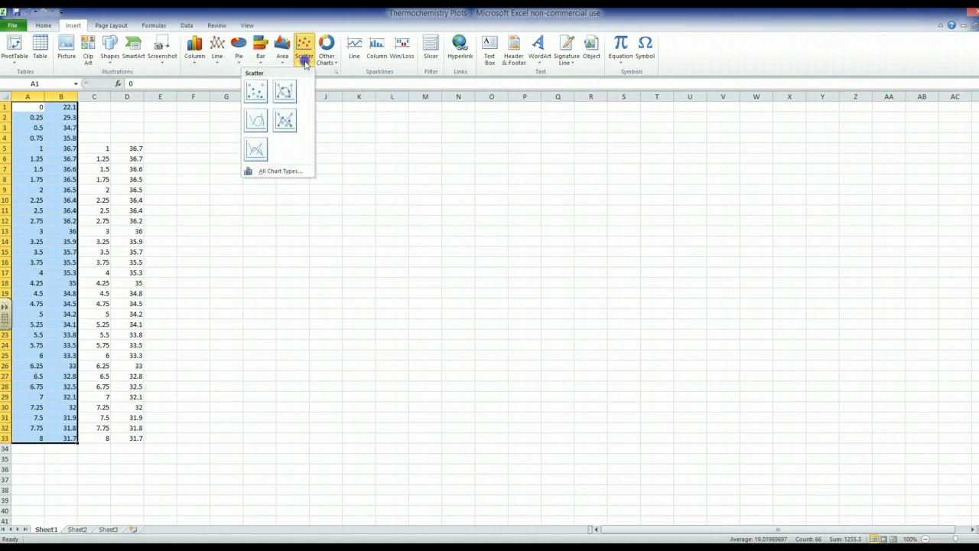
left_click(255, 92)
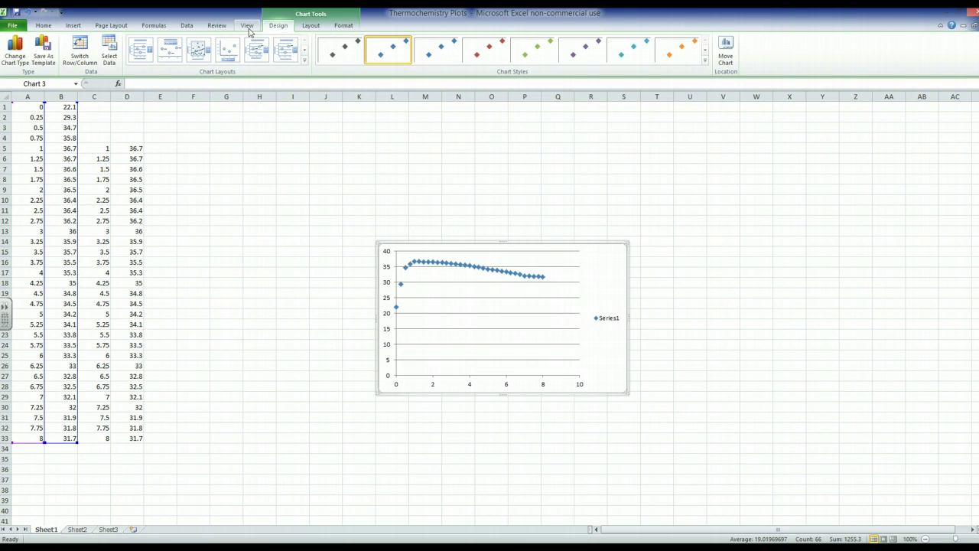
Fix the maximum of the chart's horizontal value axis at 8
left_click(247, 28)
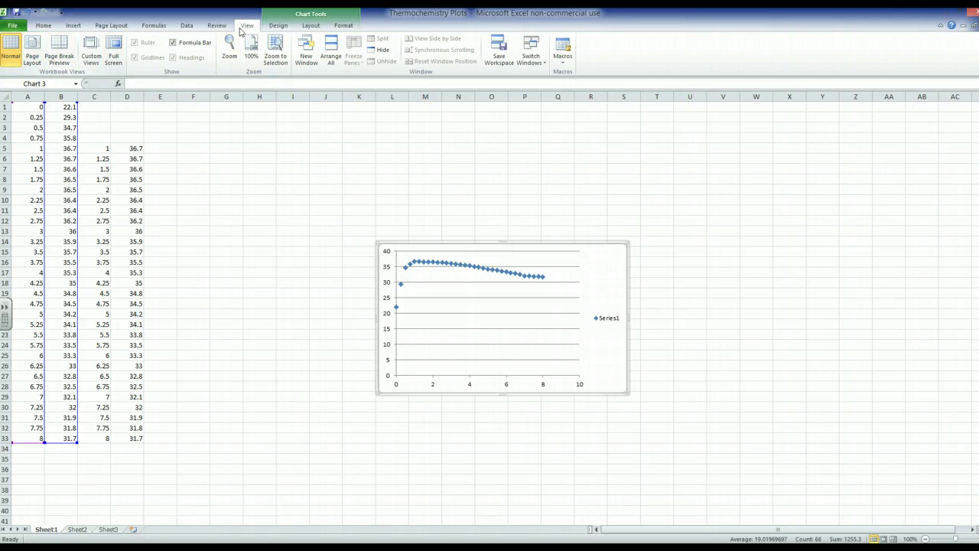
left_click(310, 26)
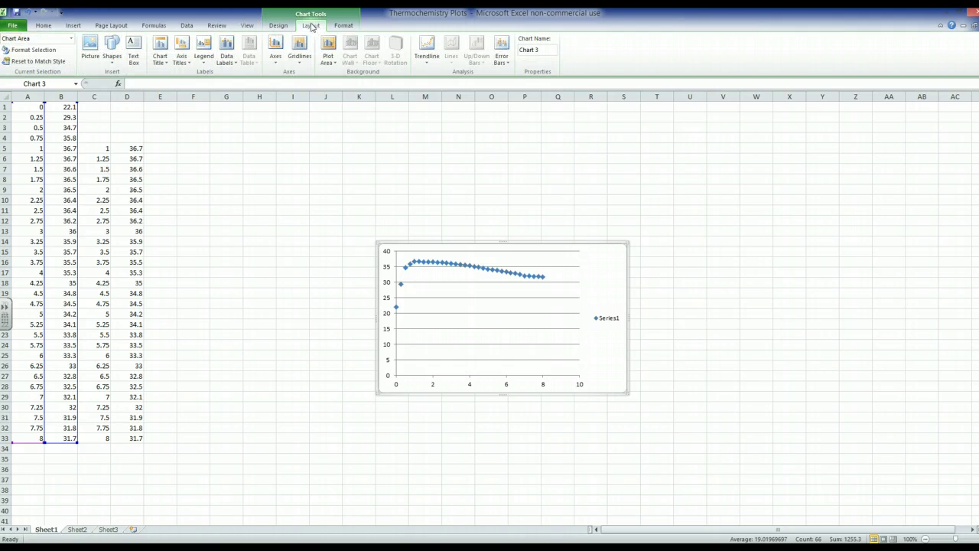
left_click(70, 42)
left_click(49, 59)
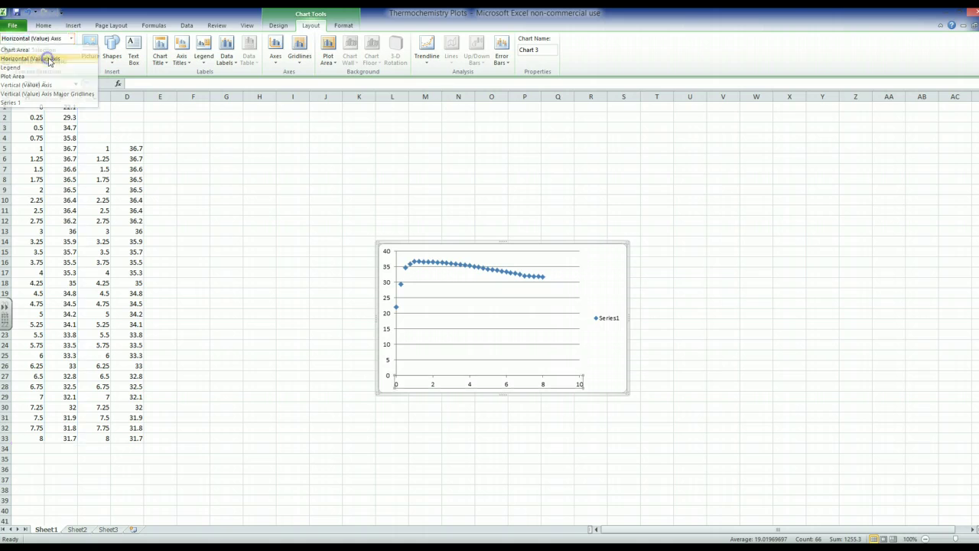
left_click(31, 49)
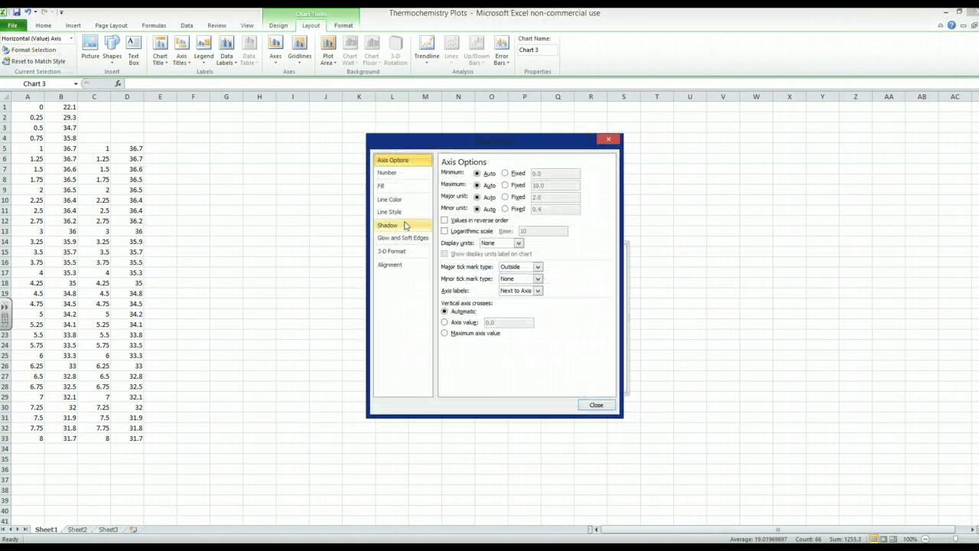
left_click_drag(498, 143, 368, 179)
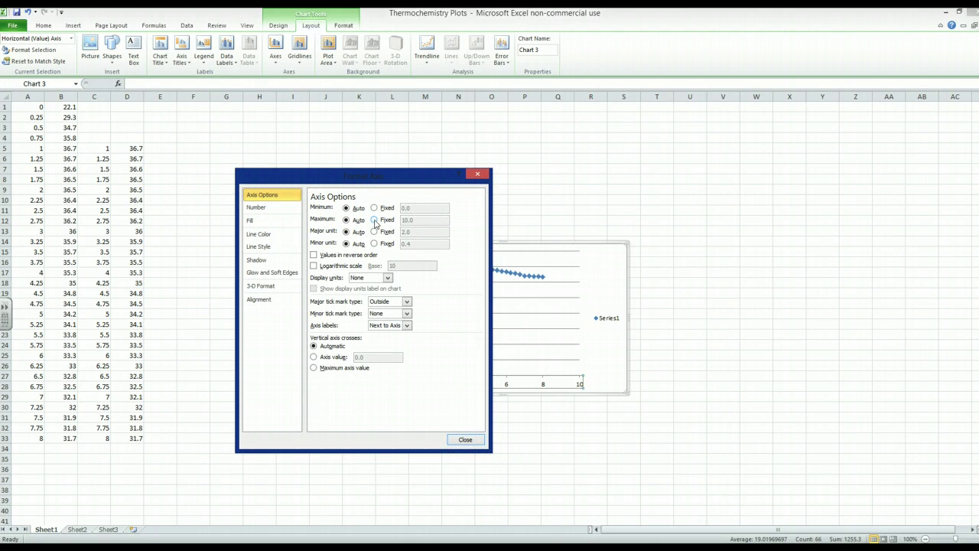
left_click(375, 220)
double_click(402, 220)
type("8")
left_click(465, 439)
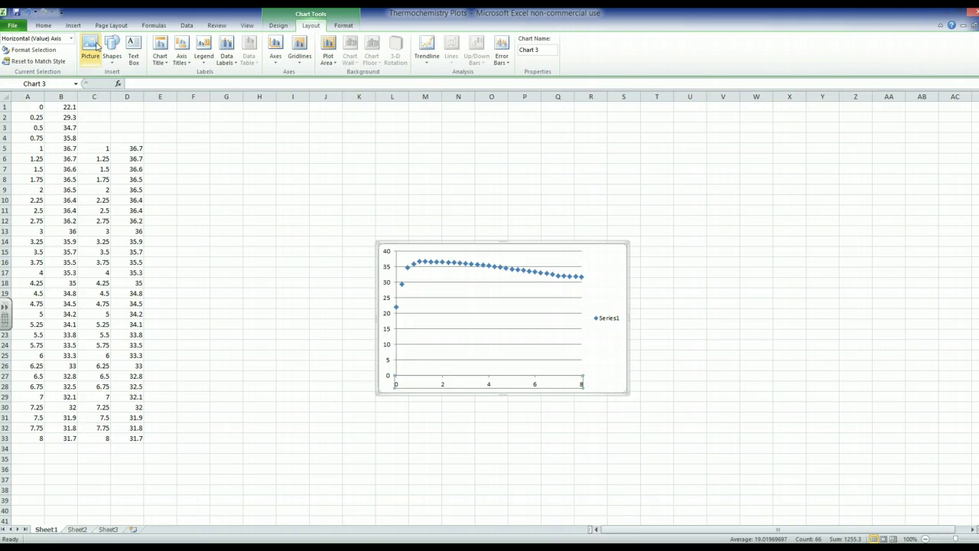
Fix the vertical value axis's minimum at 22.1 and its maximum at 38
left_click(71, 39)
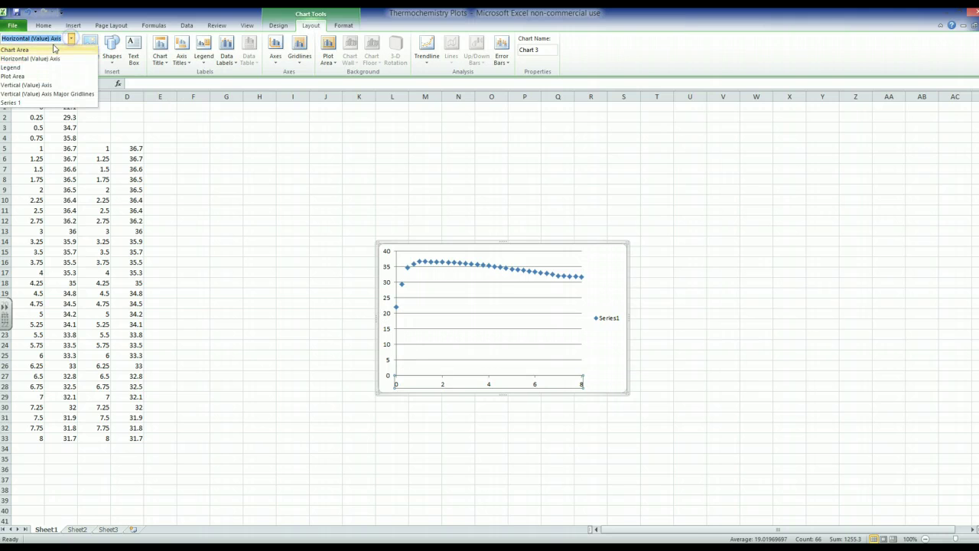
left_click(37, 85)
left_click(34, 53)
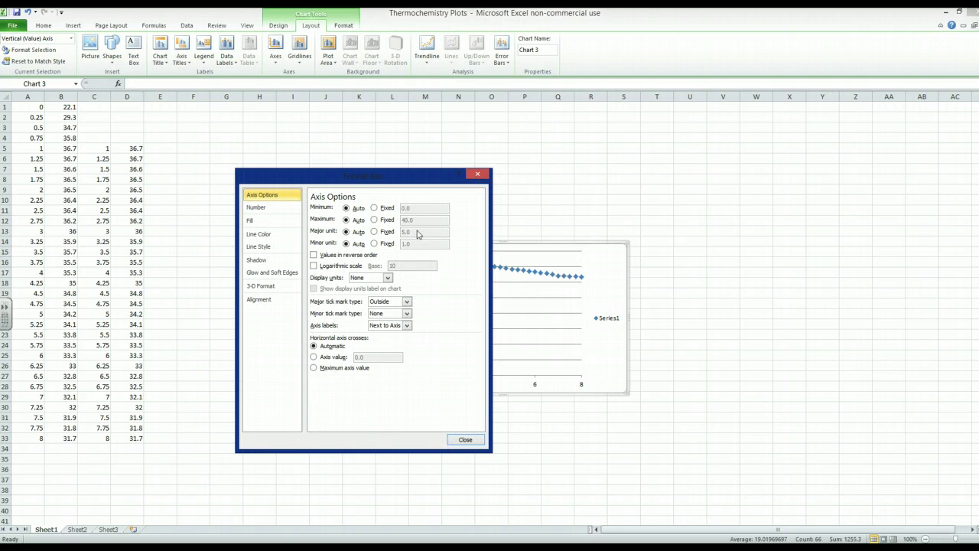
left_click(375, 208)
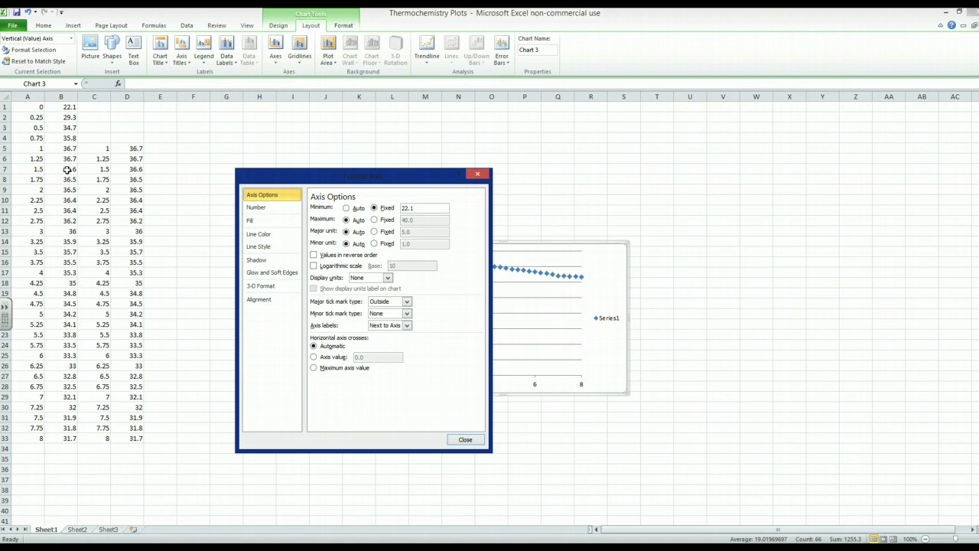
left_click(373, 220)
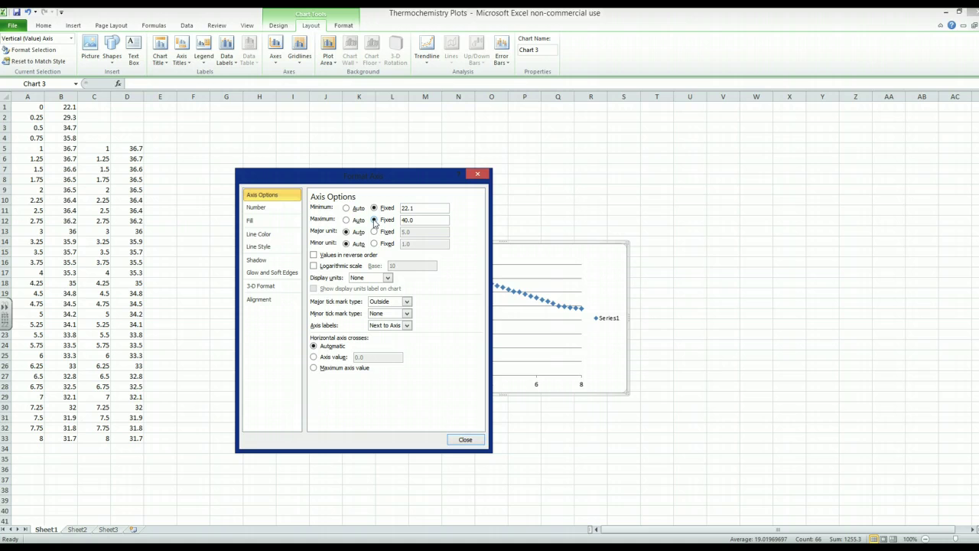
double_click(436, 220)
left_click(463, 440)
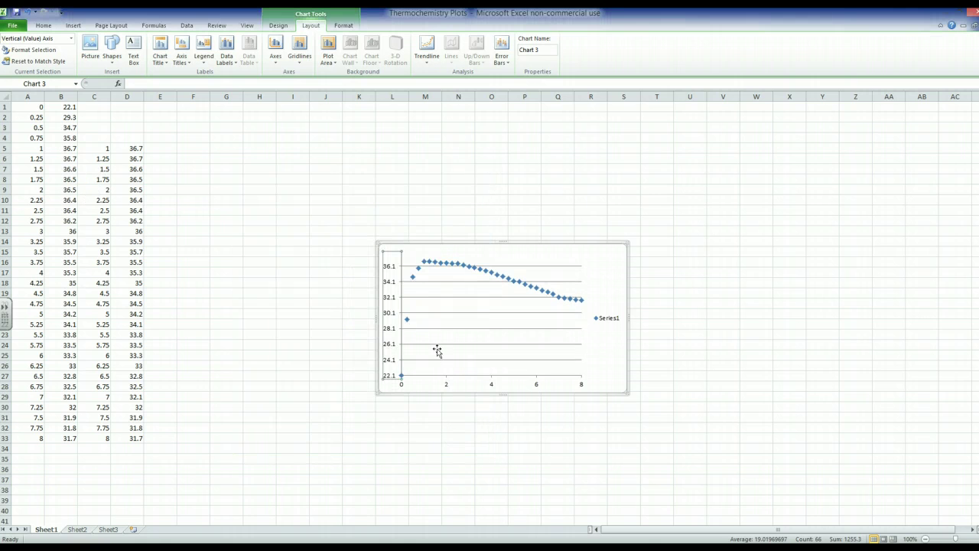
Set the vertical value axis's fixed maximum to 40
left_click(31, 50)
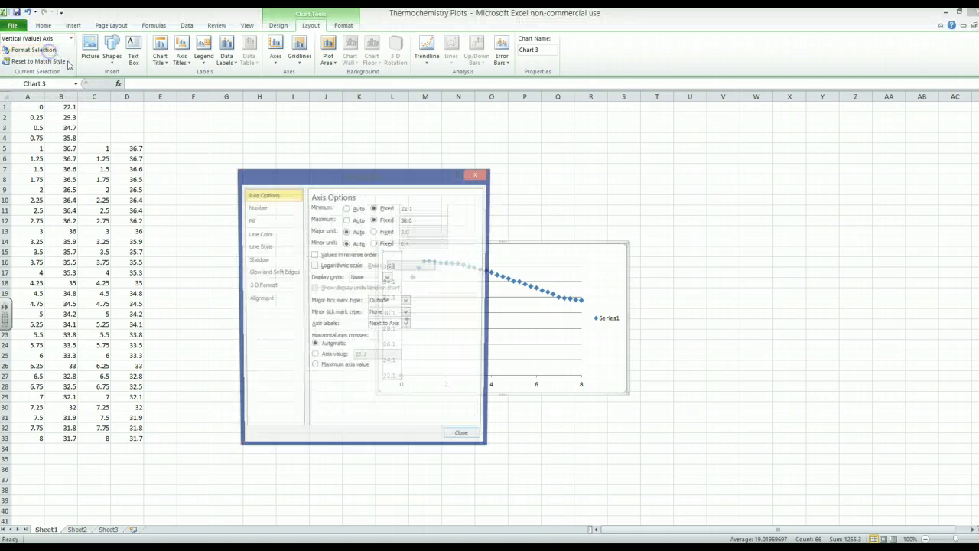
left_click_drag(414, 220, 395, 219)
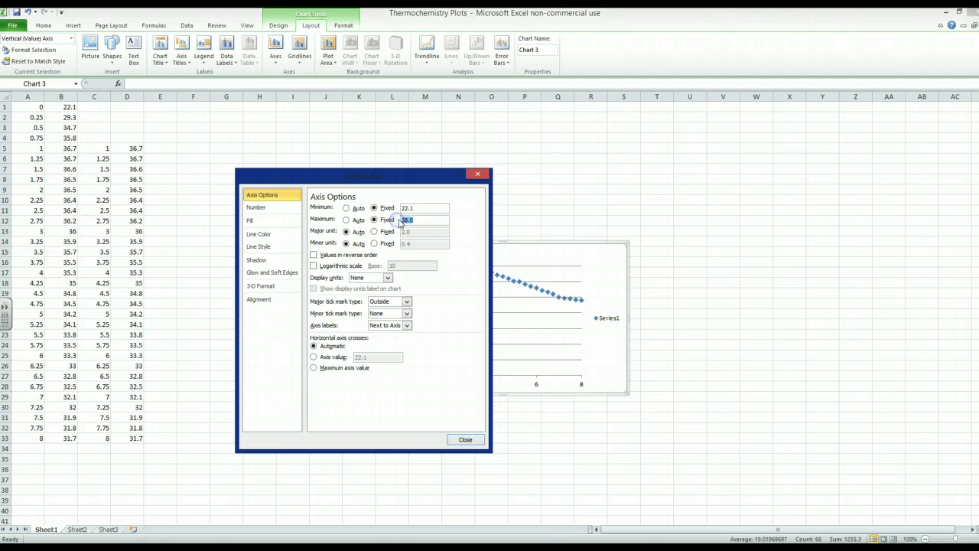
type("40")
left_click(451, 441)
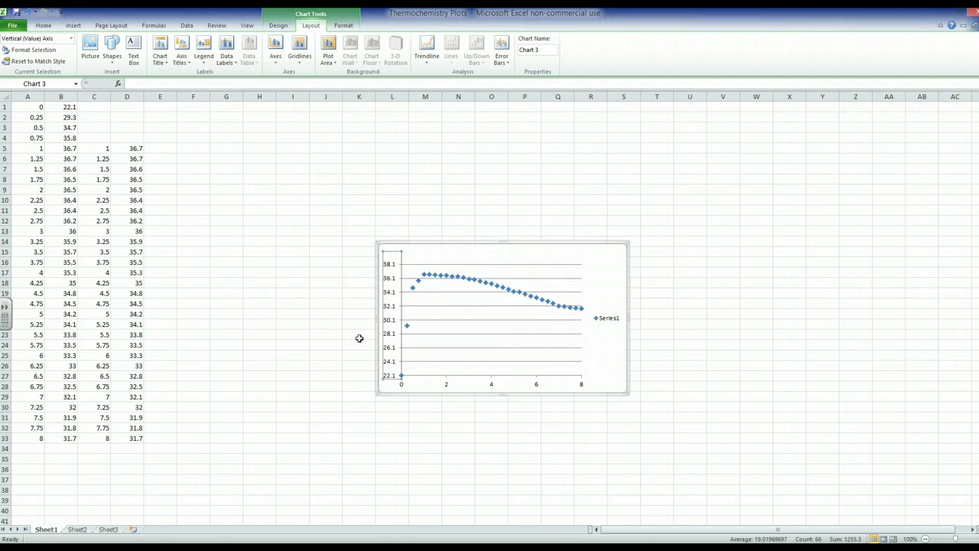
Delete the Series1 legend and add a chart title above the plot
left_click(606, 319)
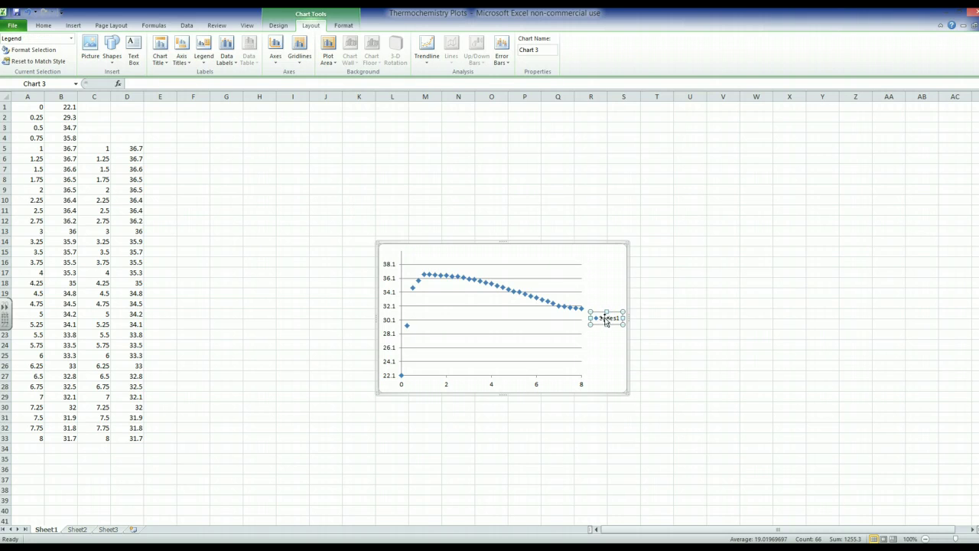
key("Delete")
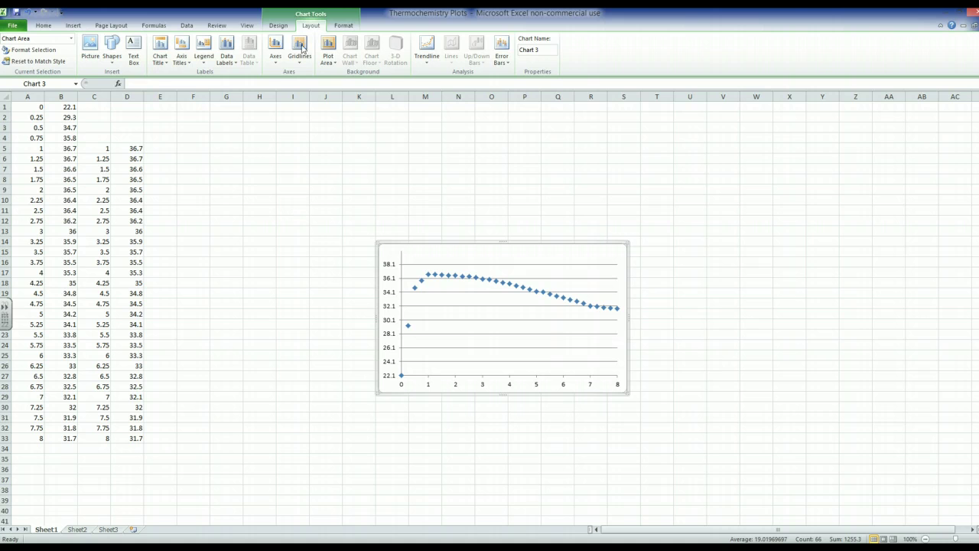
left_click(161, 57)
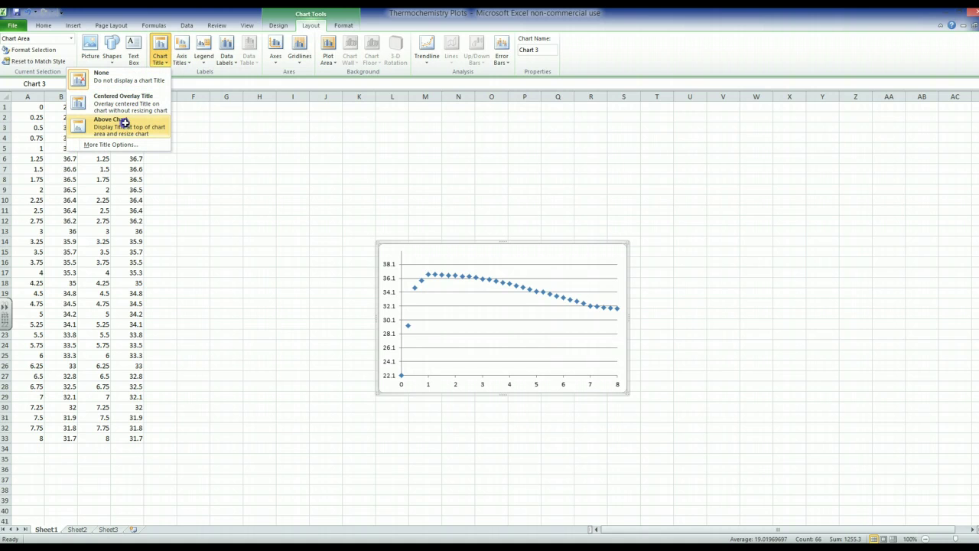
left_click(125, 123)
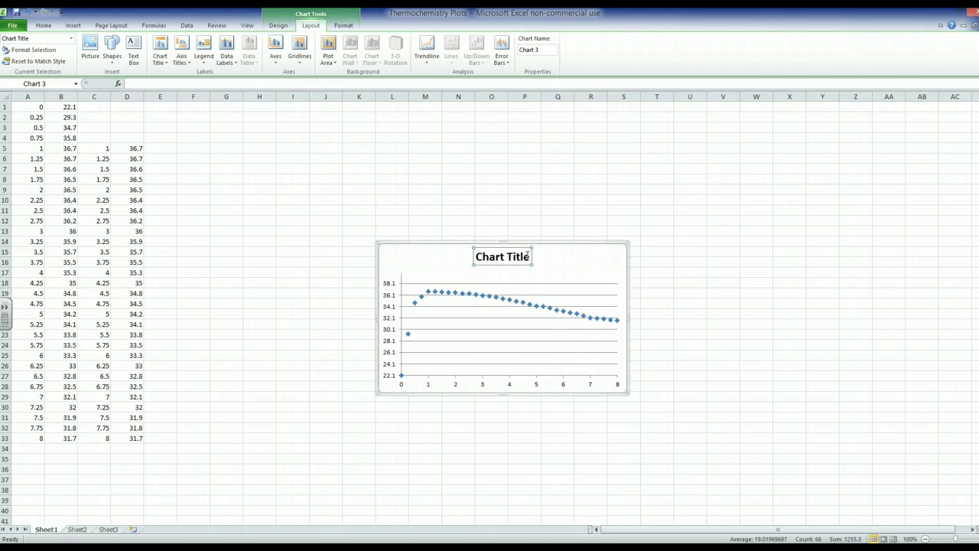
Replace the chart title text with "Temperature v. Time" and add a second line with a dash and the author's name
left_click_drag(531, 256, 430, 253)
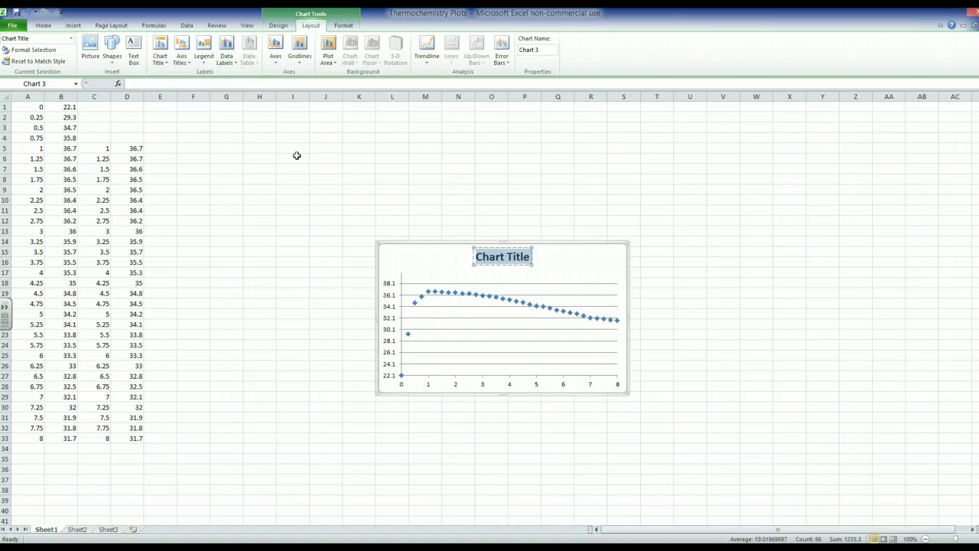
type("Tem")
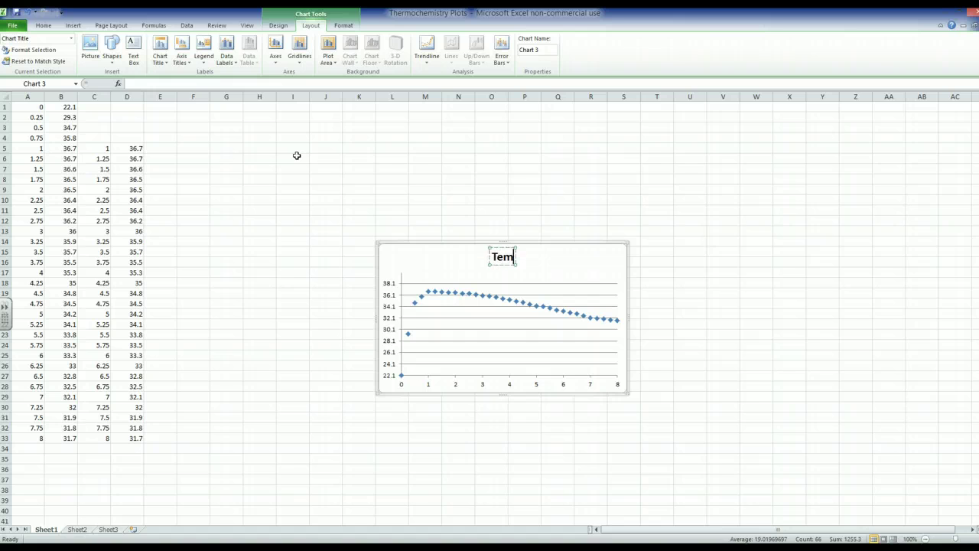
type("pera")
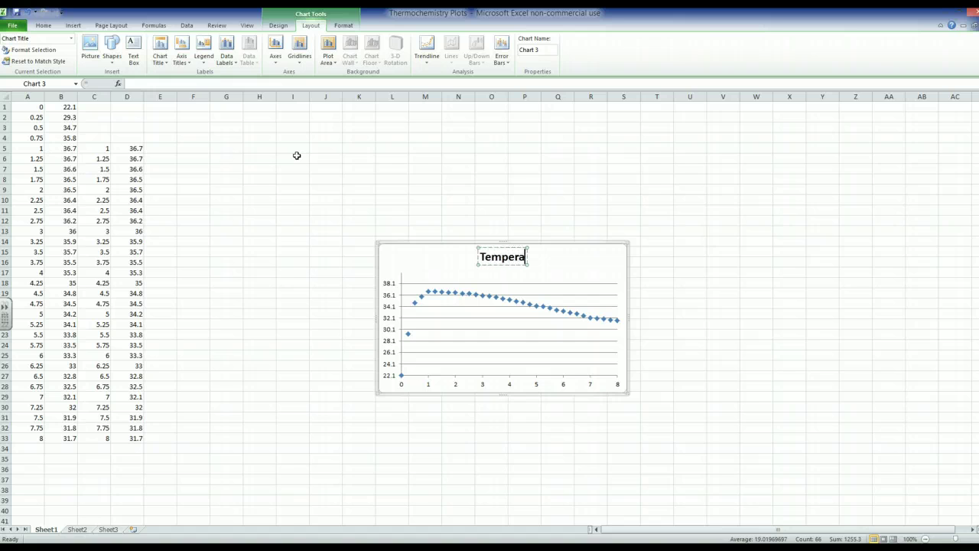
type("ture")
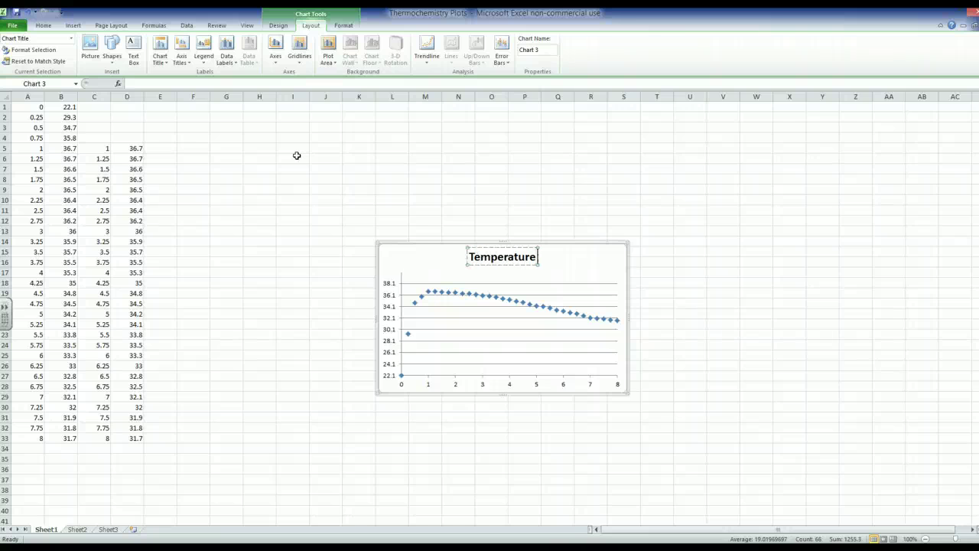
type(" b")
key("BackSpace")
type("v.")
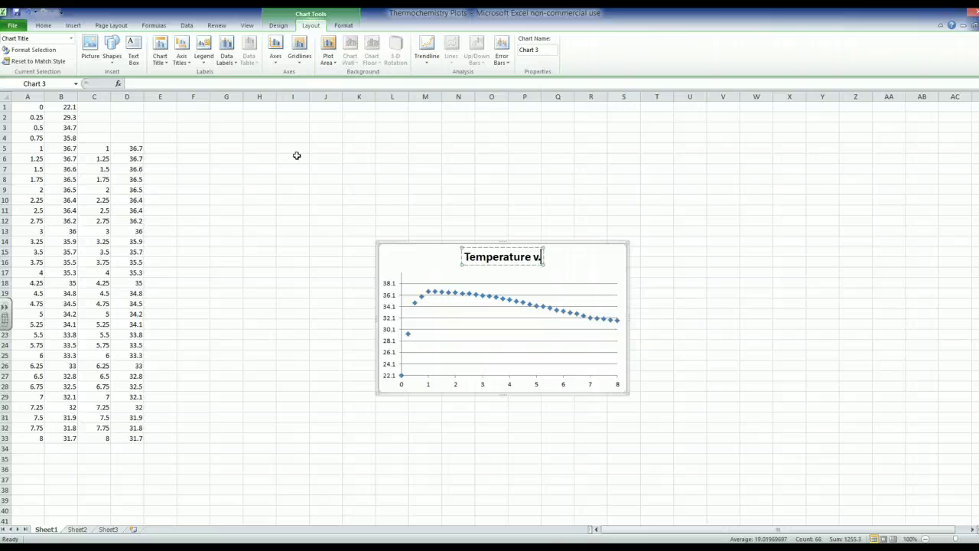
type(" Time")
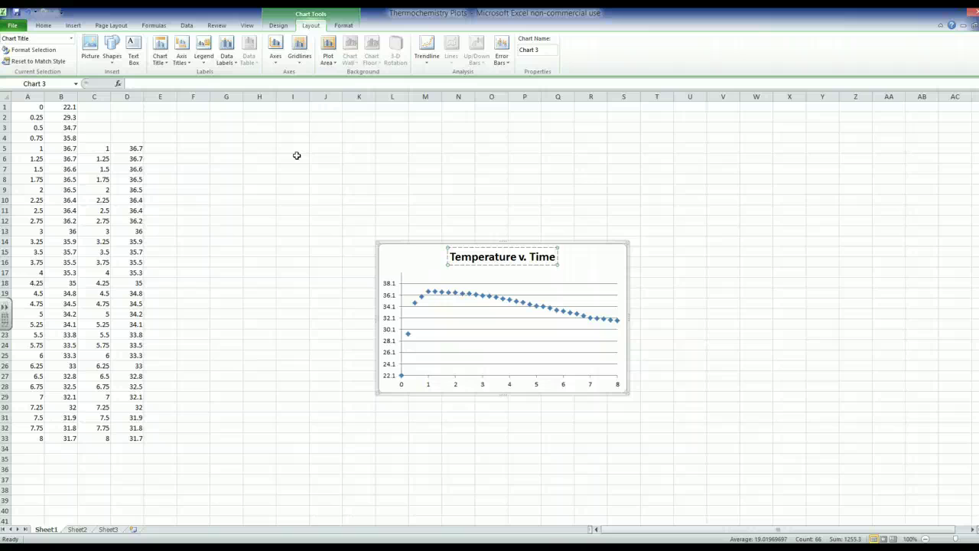
key("Return")
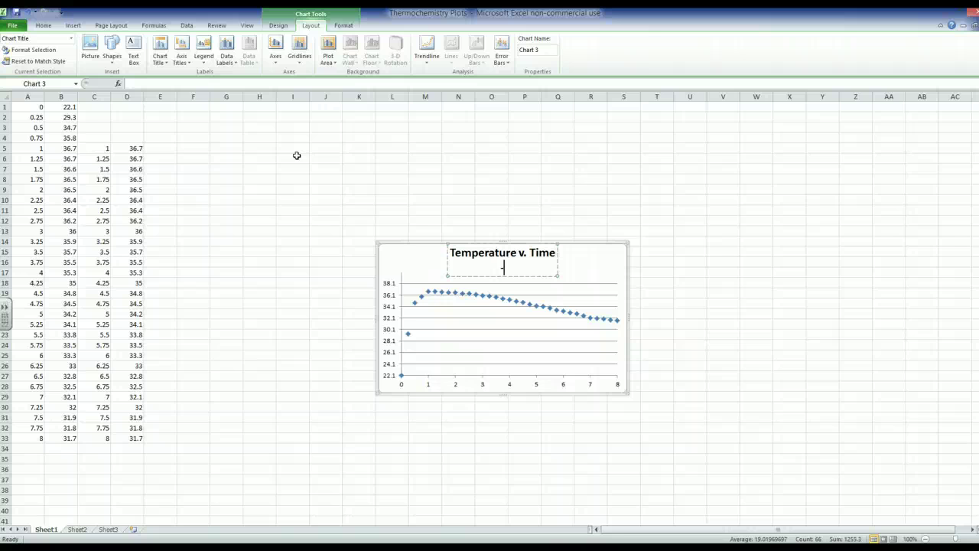
type("-J. Caddell")
Add a title below the chart's horizontal axis reading "Time (min)"
left_click(182, 62)
mouse_move(177, 74)
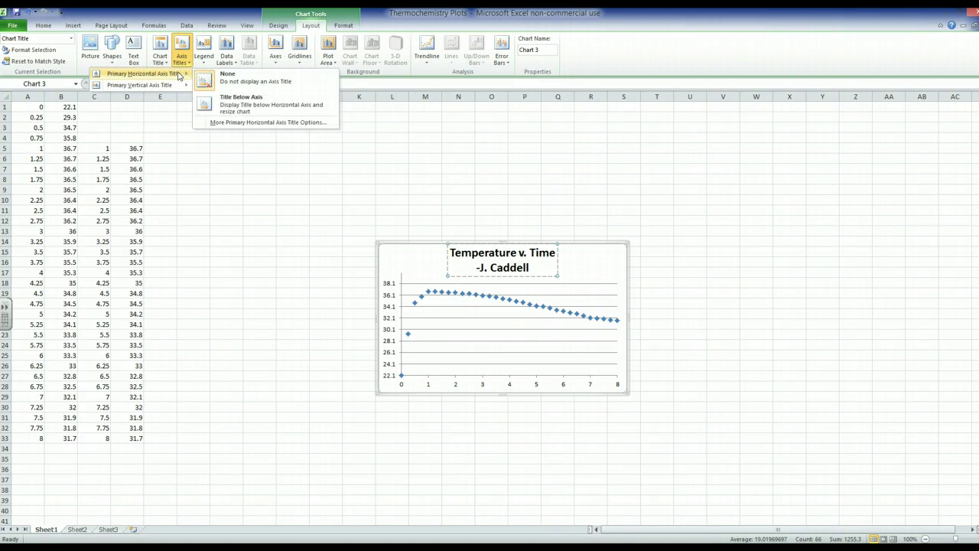
left_click(231, 105)
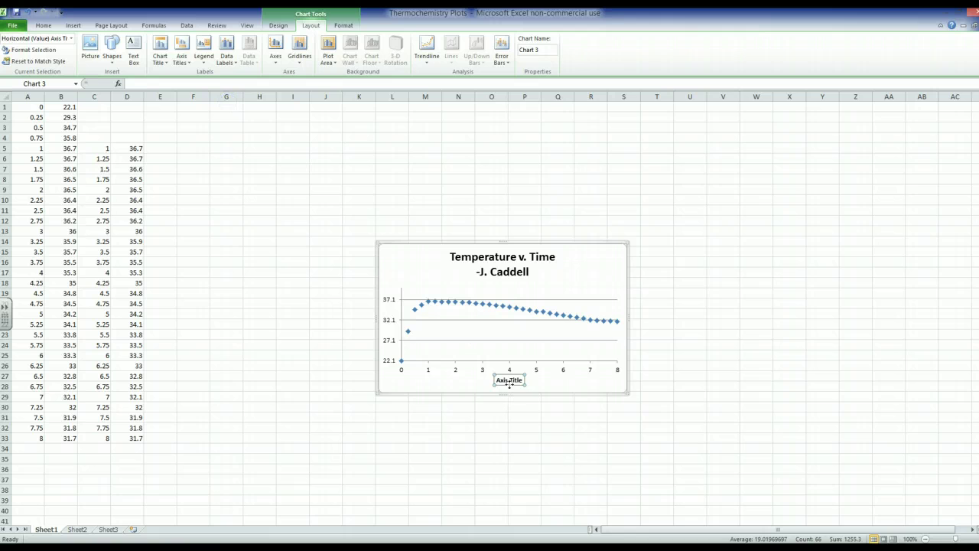
left_click_drag(523, 380, 491, 383)
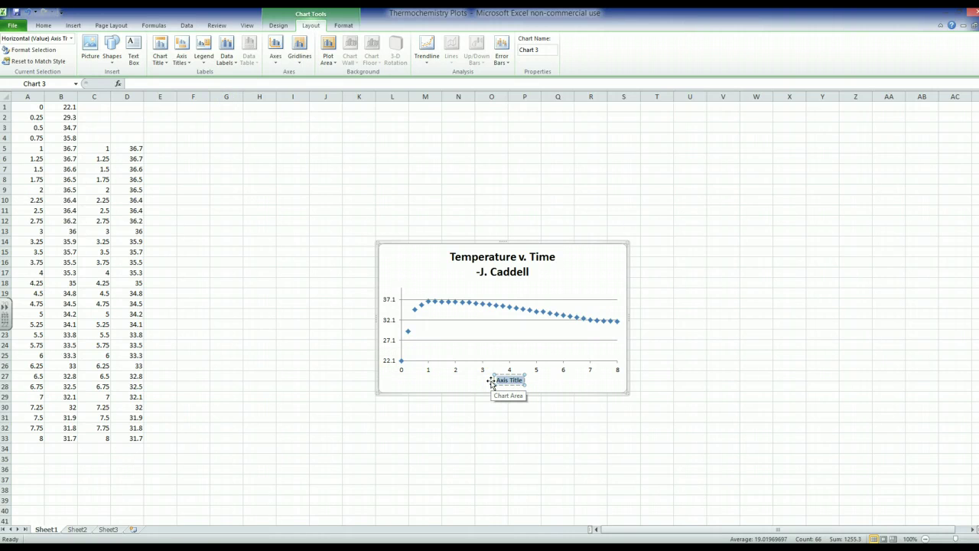
type("Time (min)")
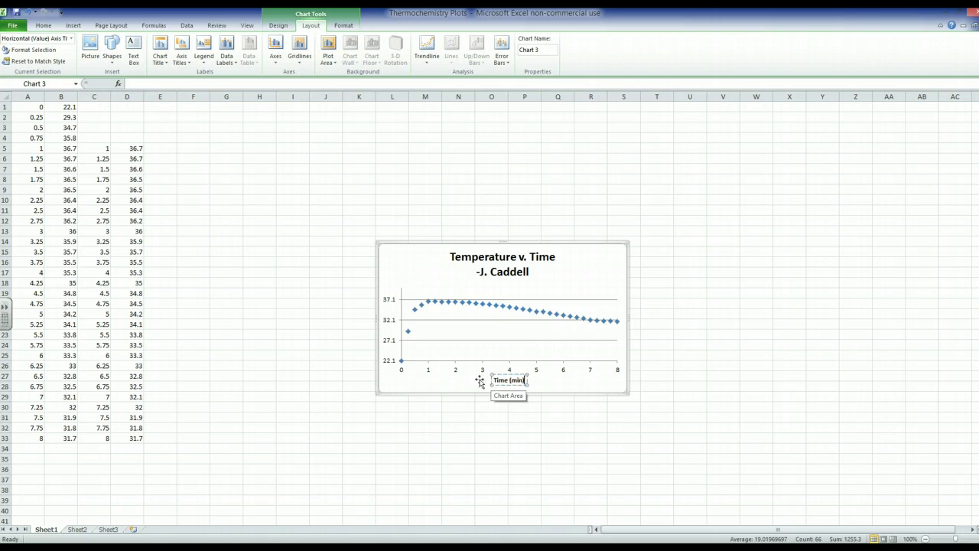
Add a rotated vertical axis title reading "Temperature (oC)" and move the chart right to free up space beside the data
left_click(182, 59)
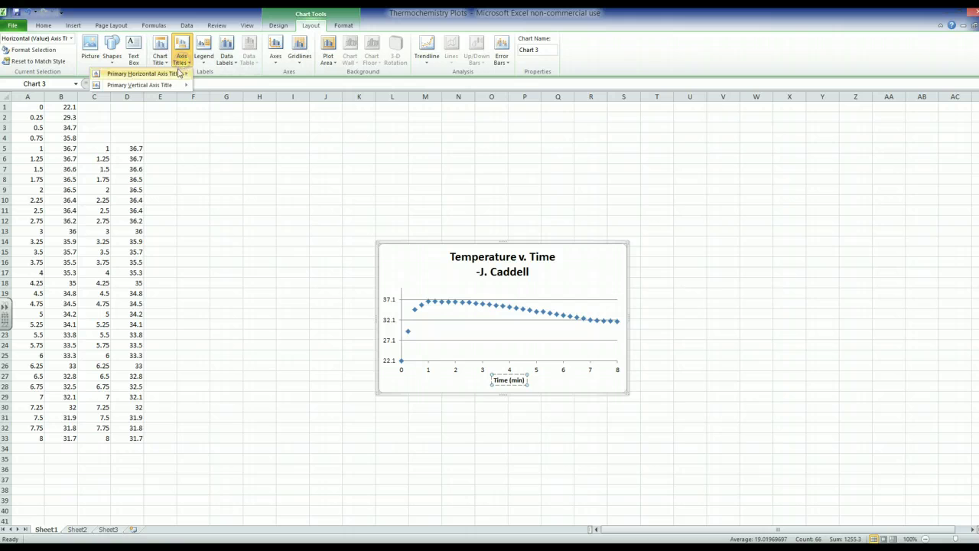
mouse_move(183, 85)
left_click(237, 122)
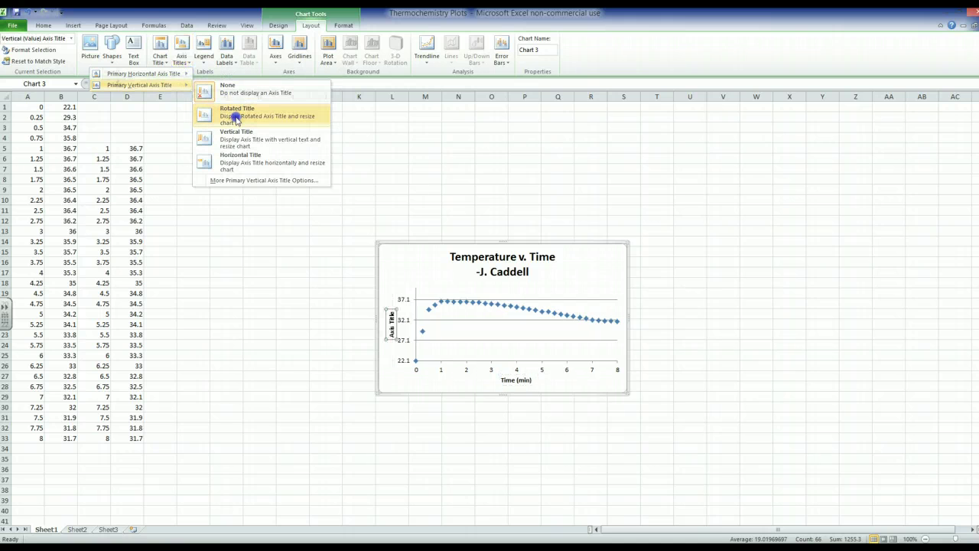
triple_click(391, 330)
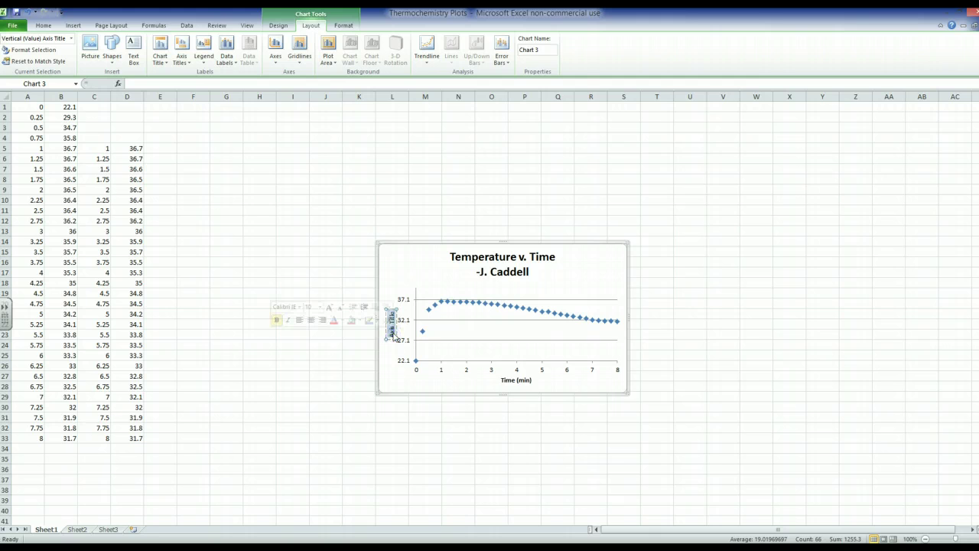
type("Tempera")
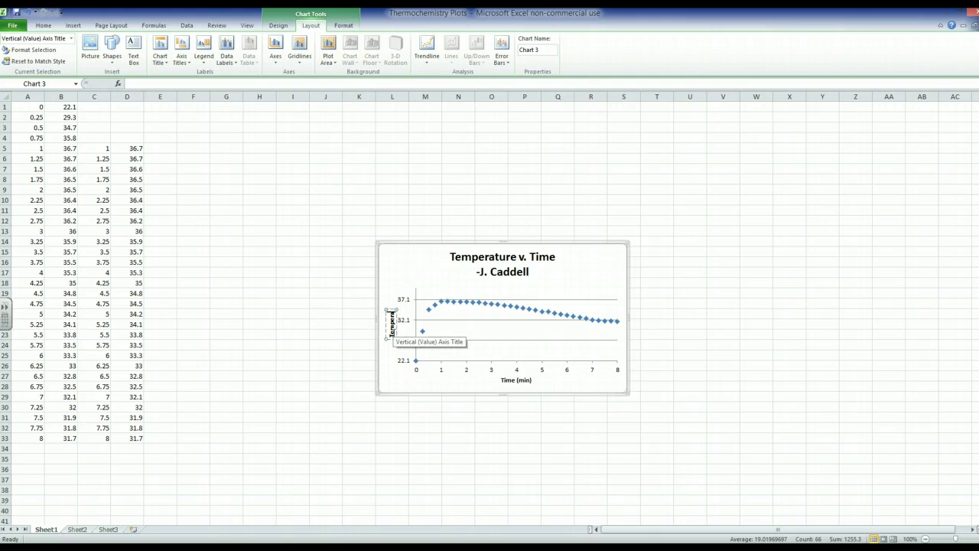
type("ture (oC)")
left_click_drag(379, 248, 550, 252)
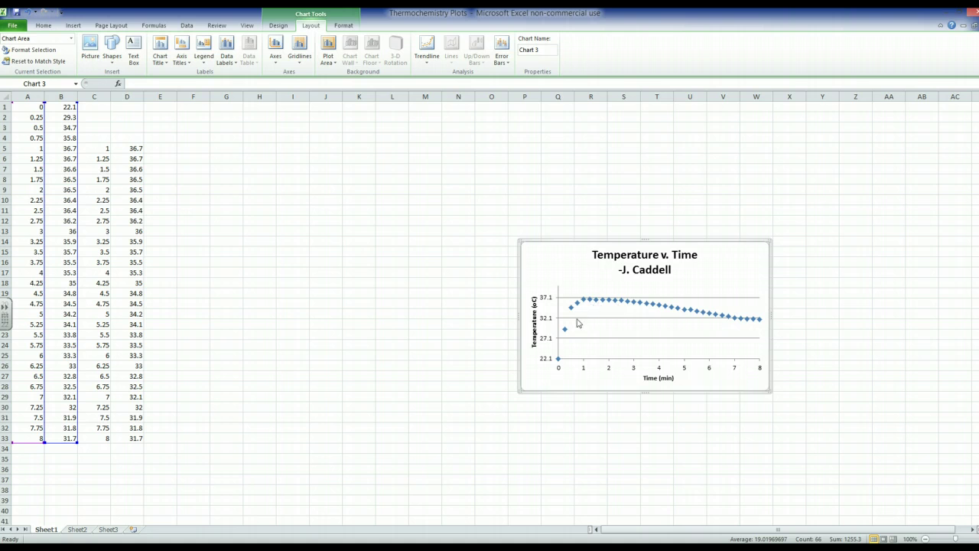
Copy the time and temperature data from A5:B33 and paste it starting at cell C5
left_click(66, 150)
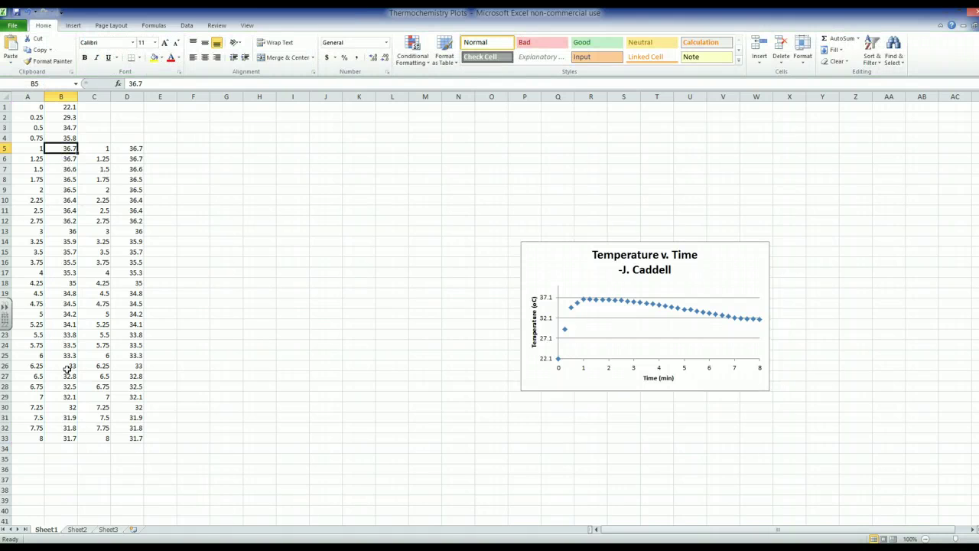
left_click(33, 149)
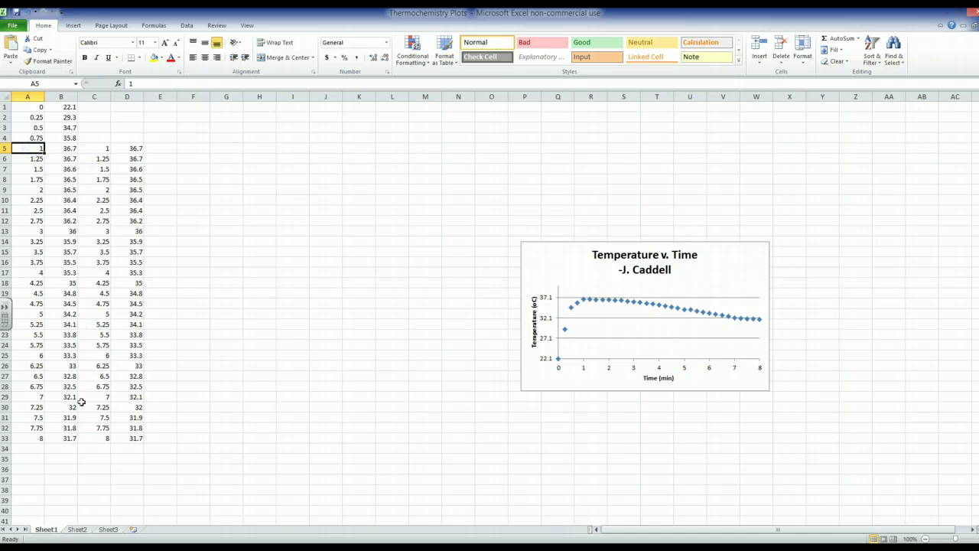
left_click(66, 438, "shift")
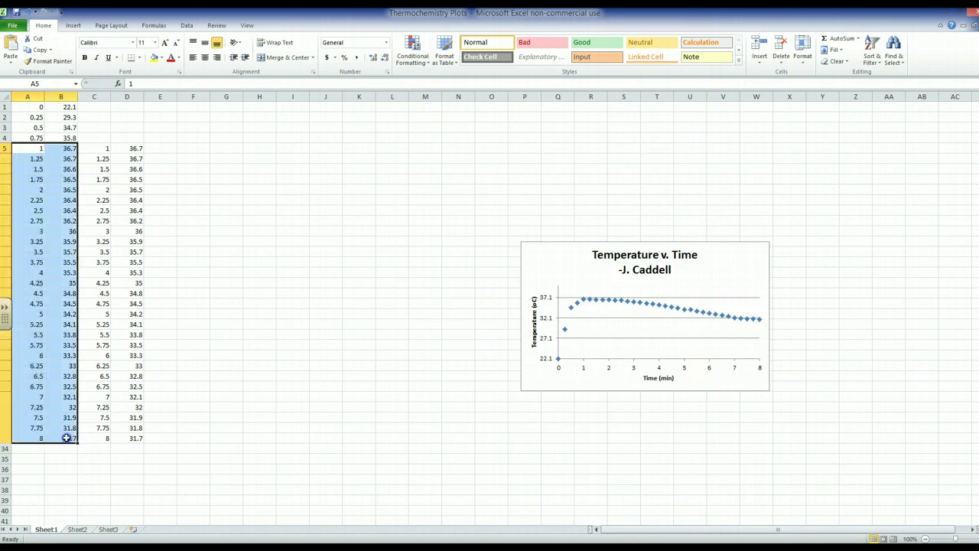
key("ctrl+c")
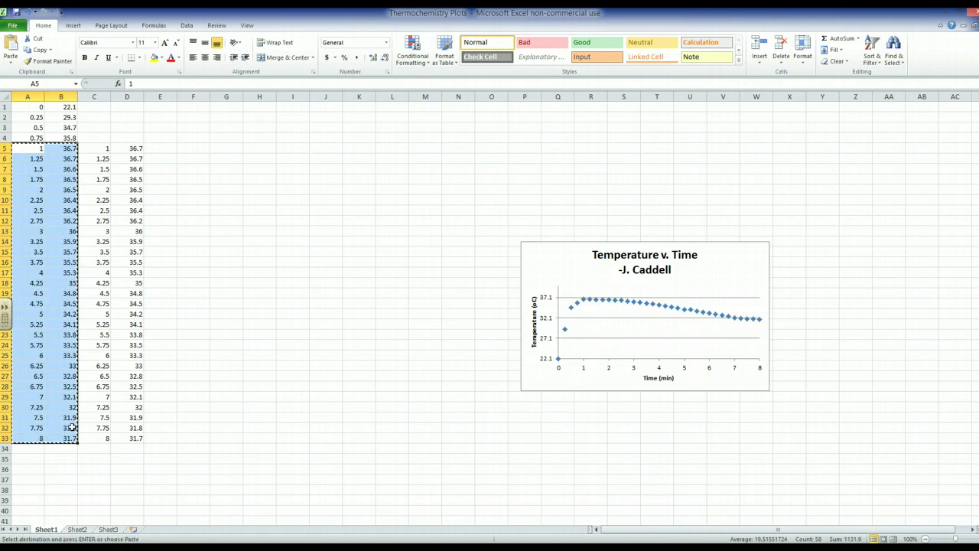
left_click(108, 149)
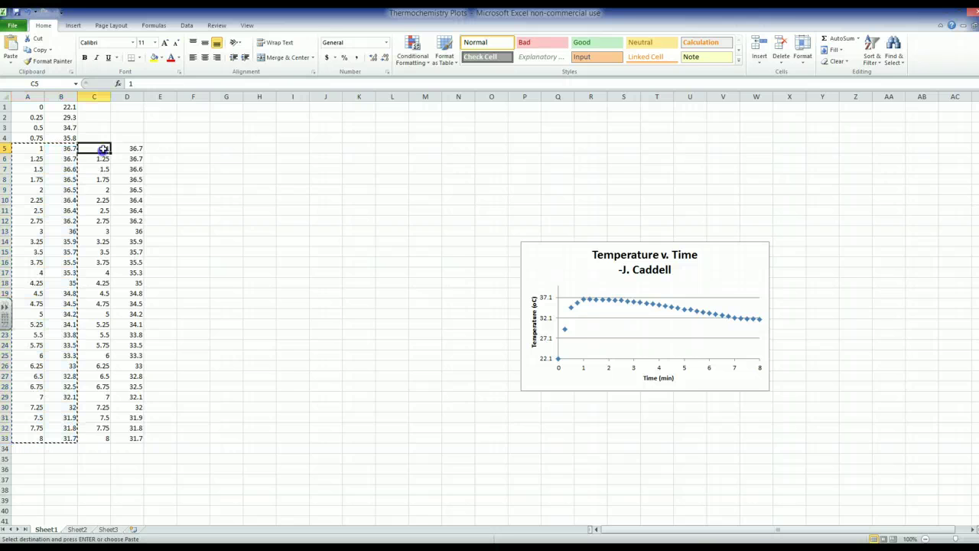
key("ctrl+v")
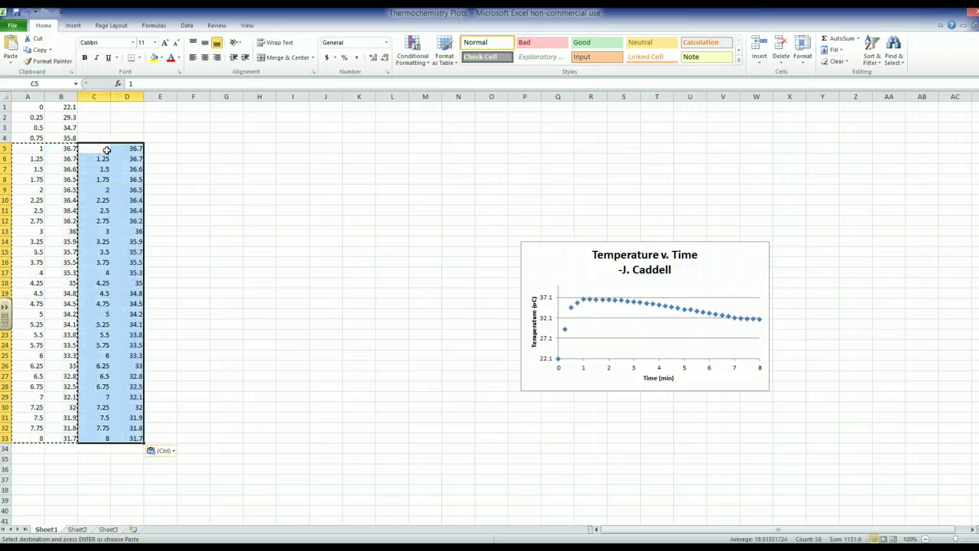
left_click(327, 190)
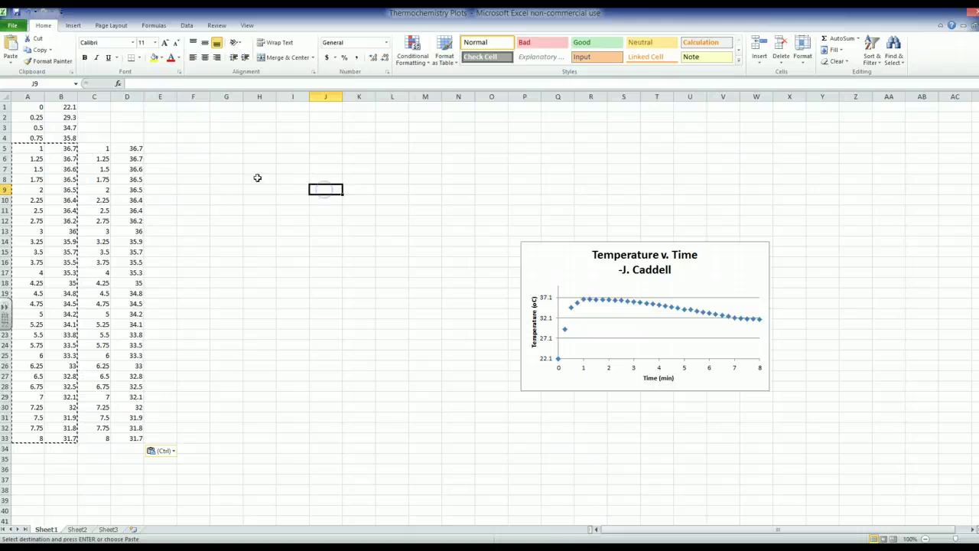
Insert a markers-only scatter chart from C5:D33 and place it just left of the Temperature v. Time chart
left_click(103, 152)
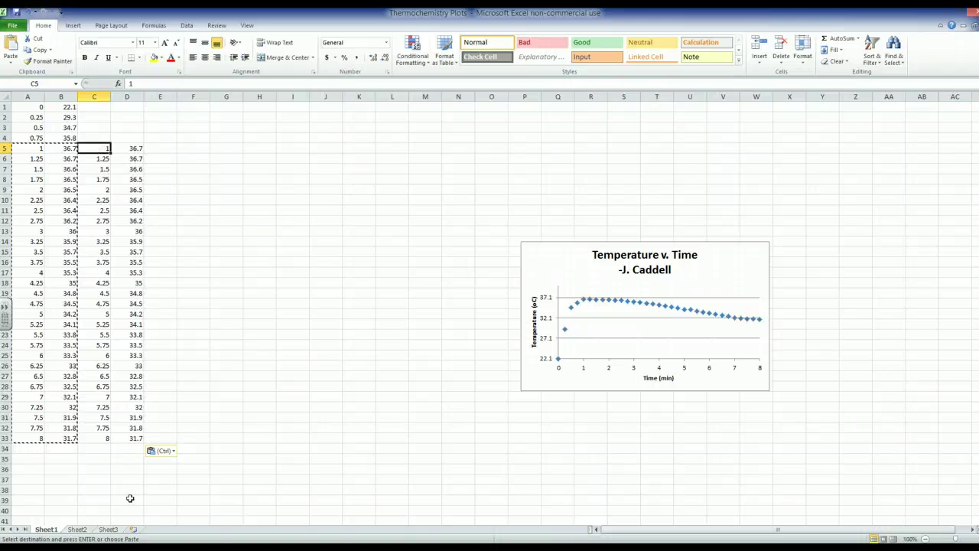
left_click(127, 437, "shift")
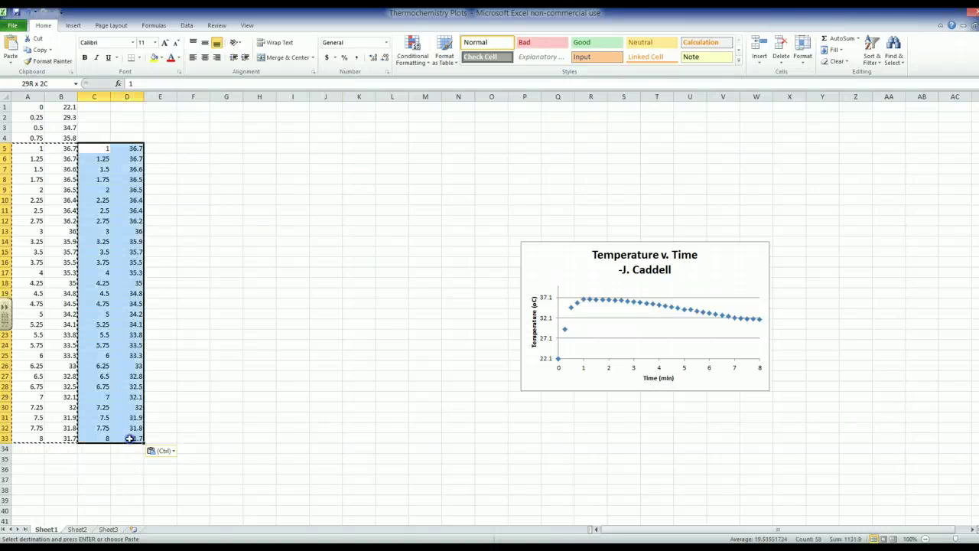
left_click(73, 25)
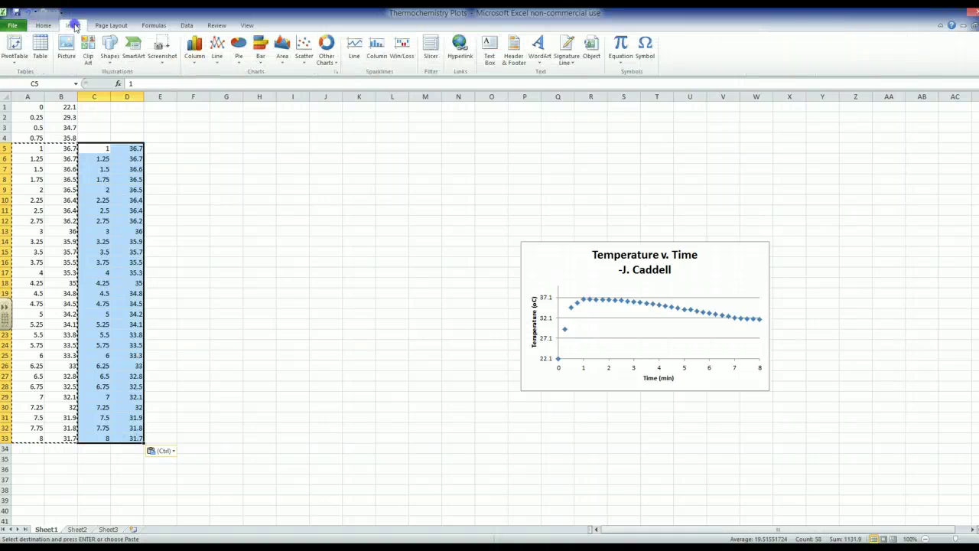
left_click(304, 51)
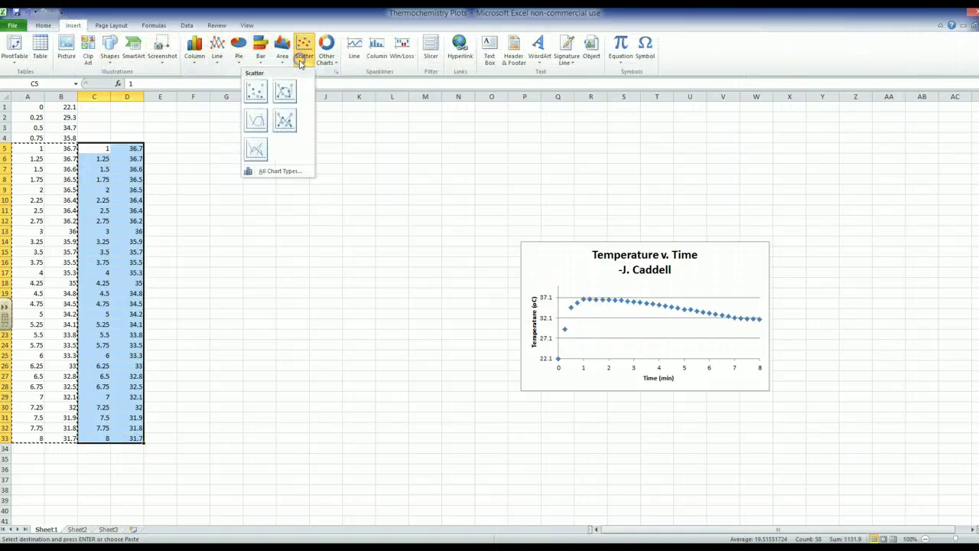
left_click(256, 93)
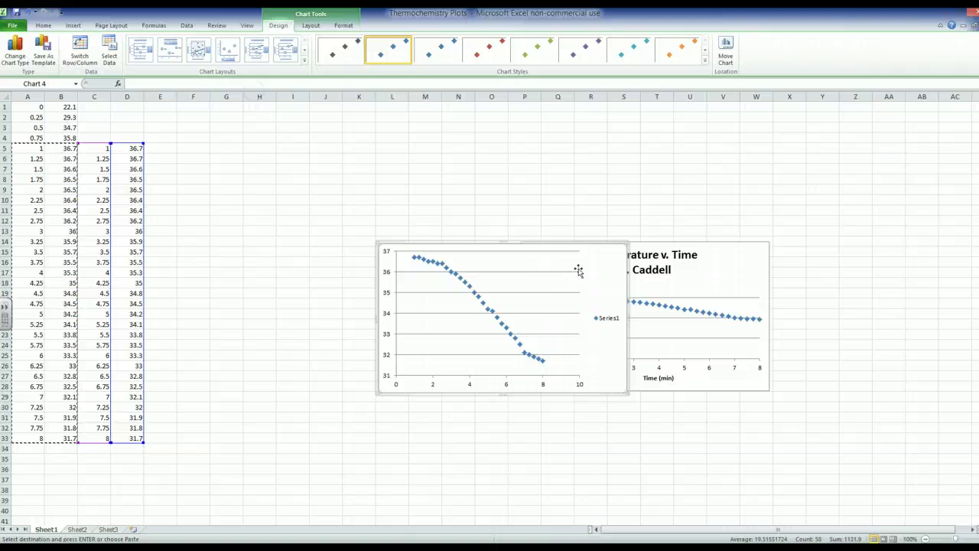
left_click_drag(591, 266, 476, 266)
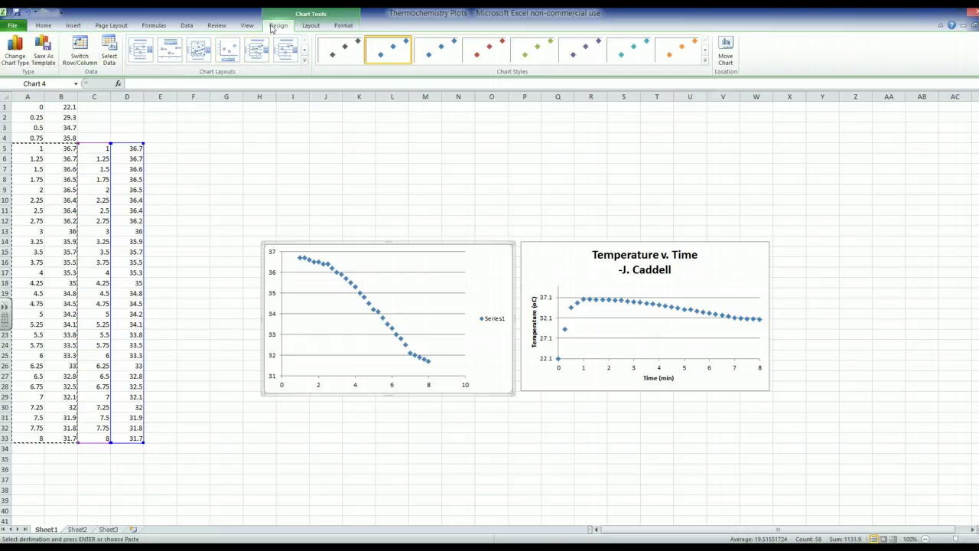
Fix the new chart's horizontal value axis minimum at 8
left_click(309, 26)
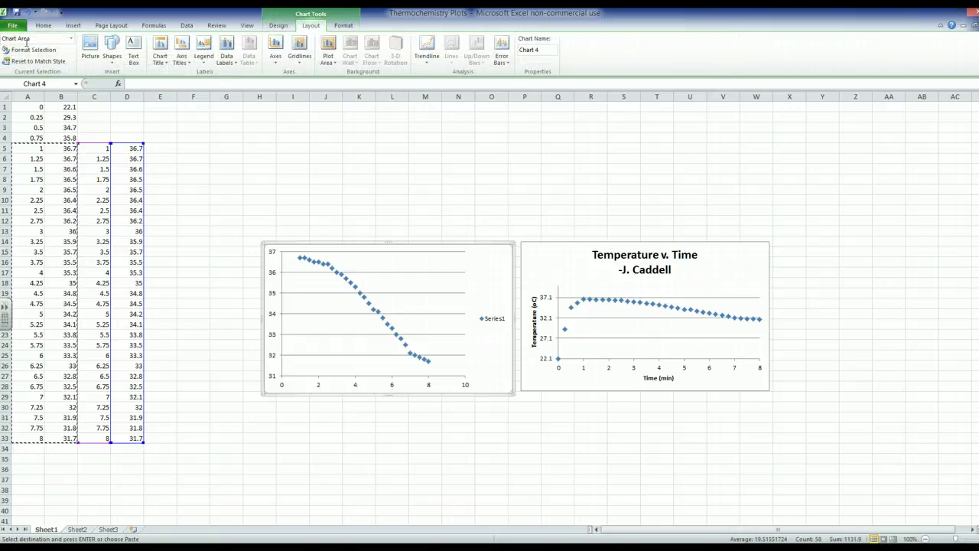
left_click(70, 38)
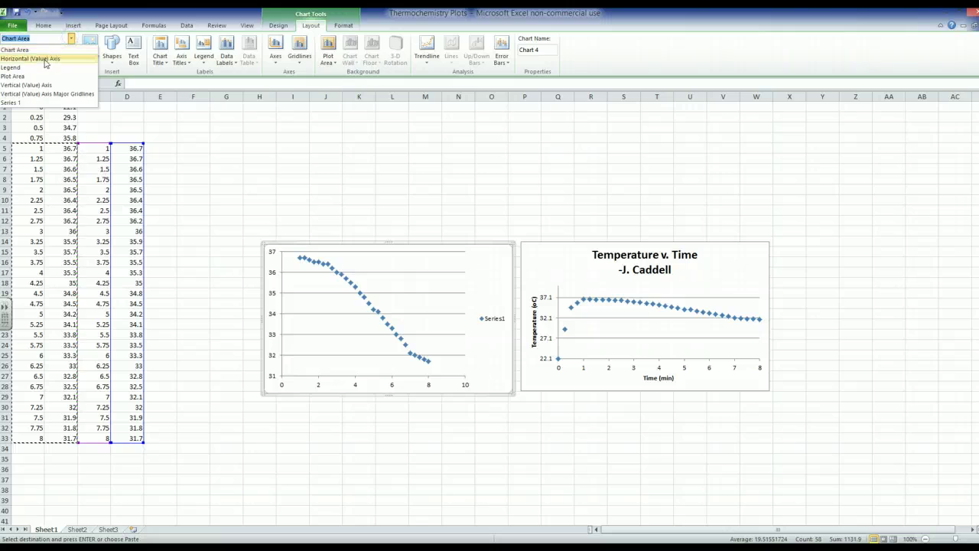
left_click(44, 59)
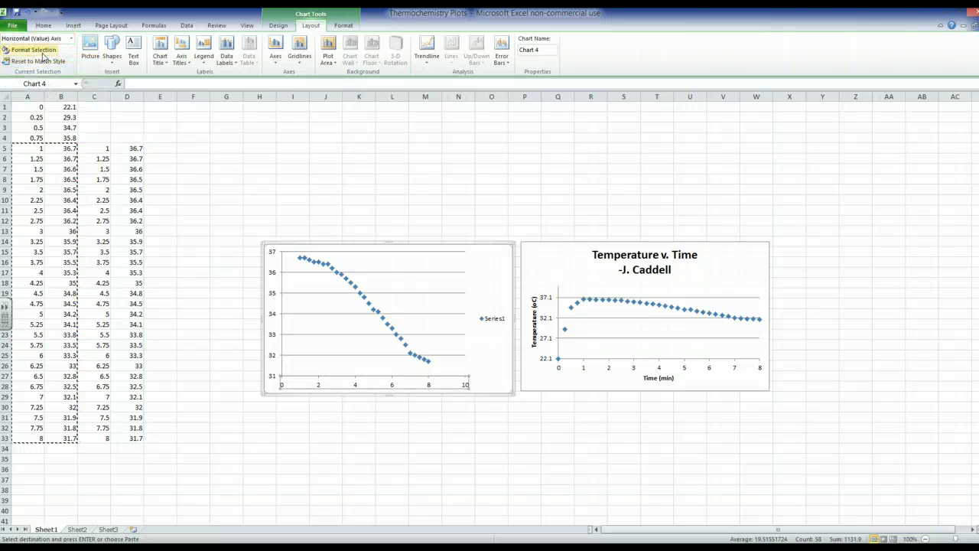
left_click(38, 51)
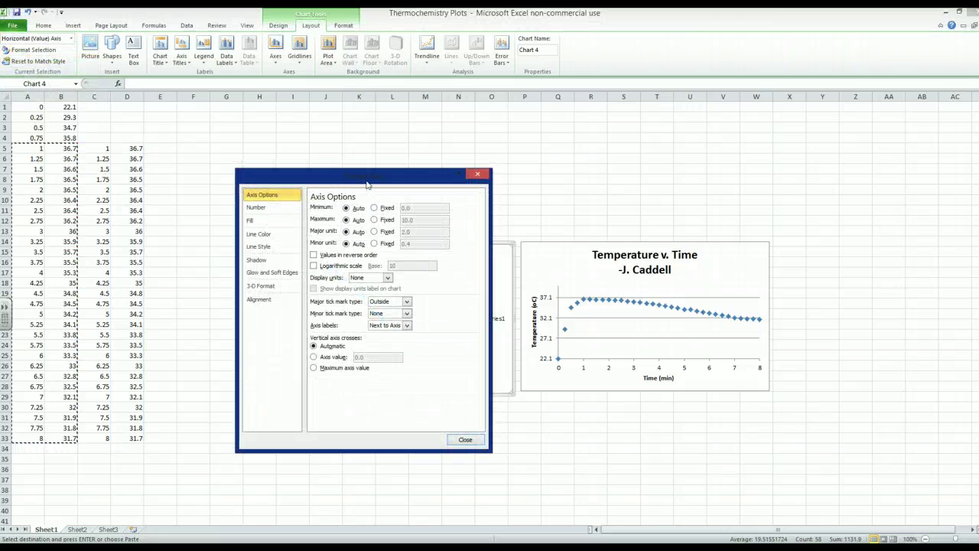
left_click(375, 208)
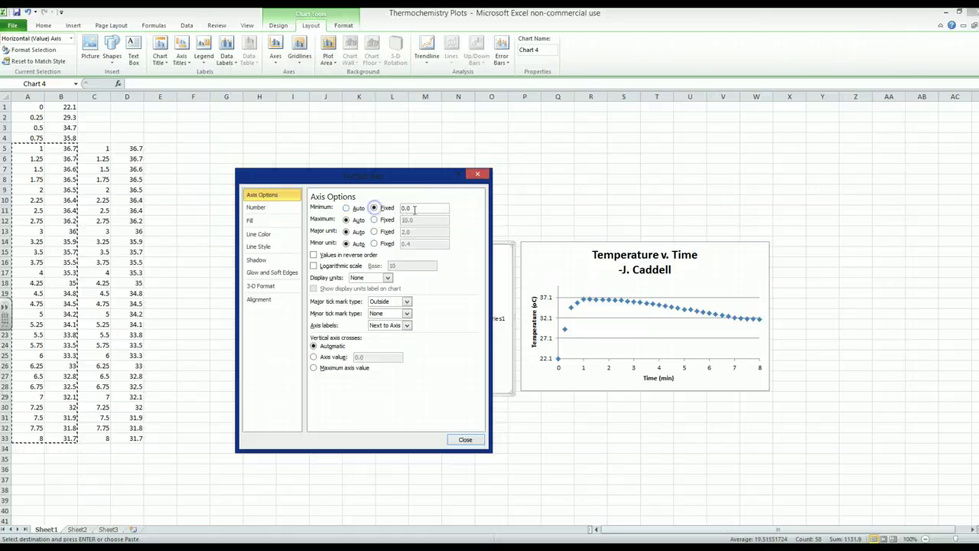
type("8")
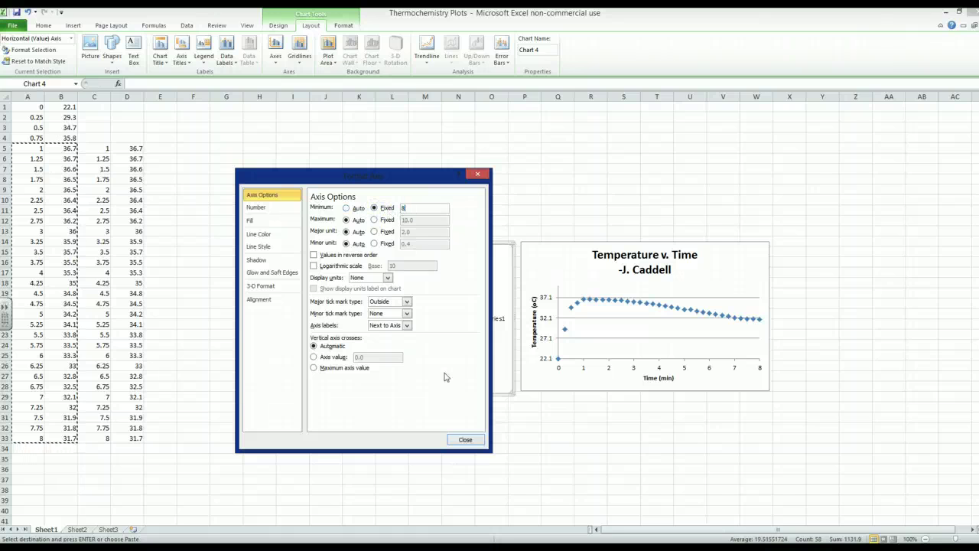
left_click(460, 437)
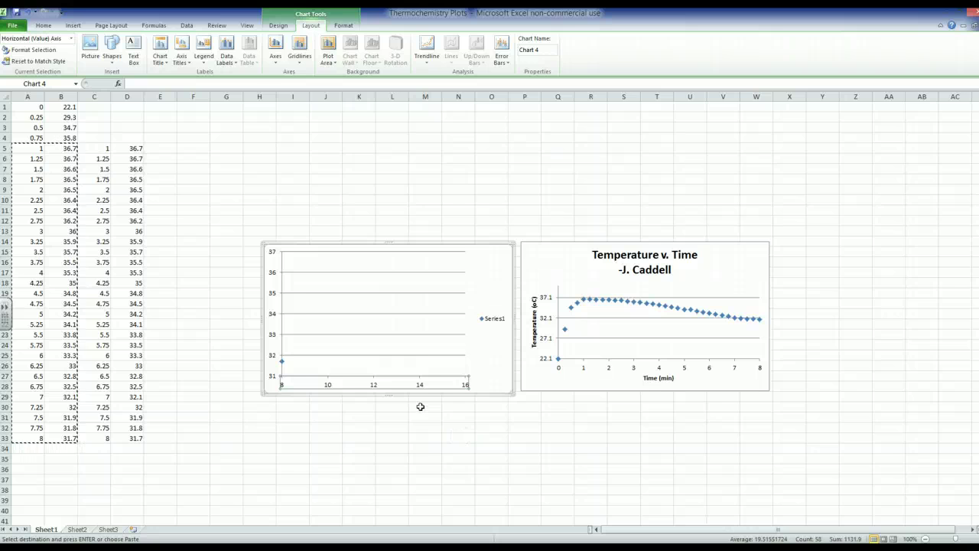
Set the new chart's horizontal value axis to a fixed minimum of 0 and a fixed maximum of 8
left_click(29, 49)
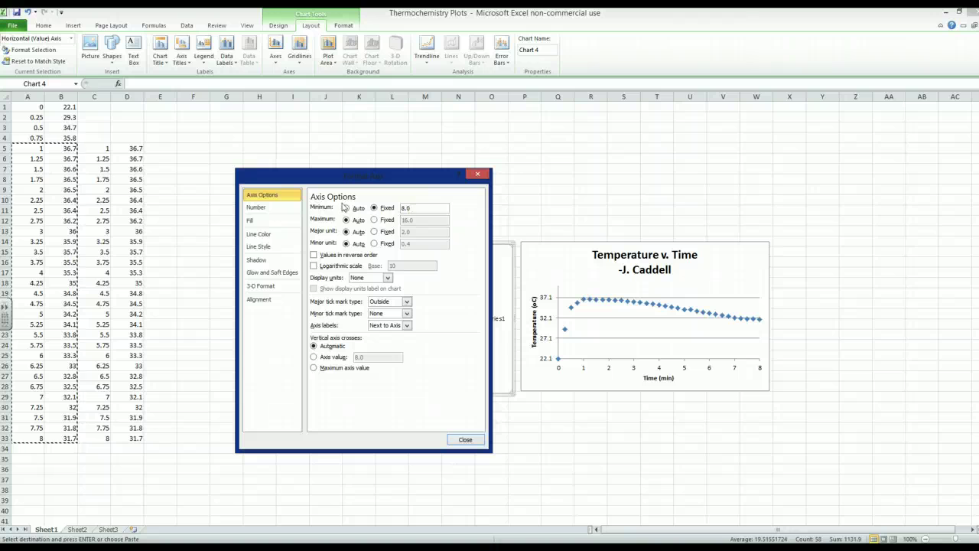
left_click_drag(411, 209, 397, 208)
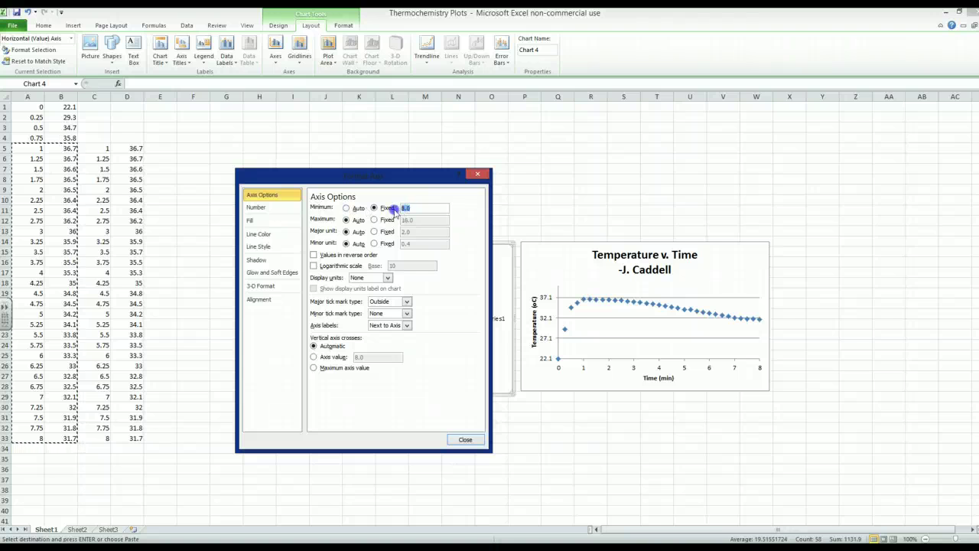
type("0")
left_click(382, 220)
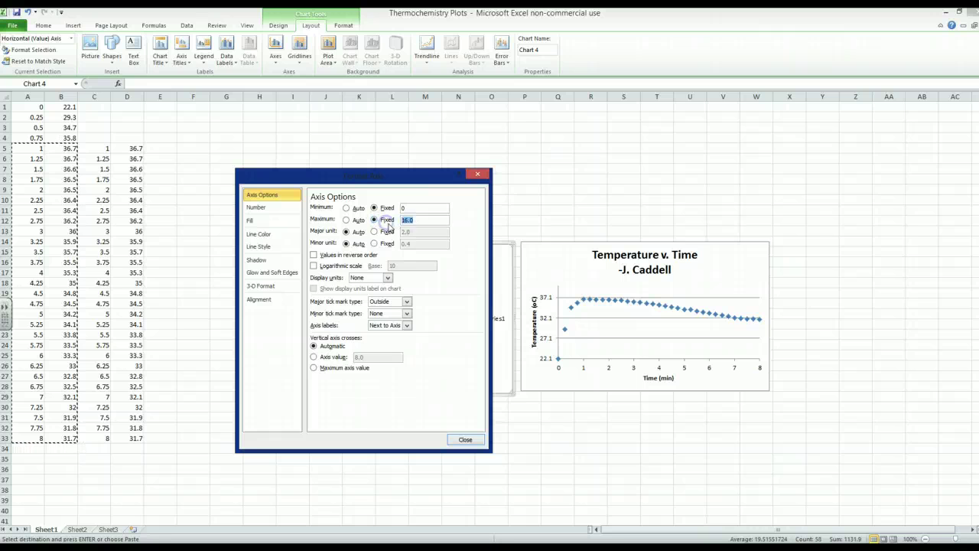
type("8")
left_click(462, 439)
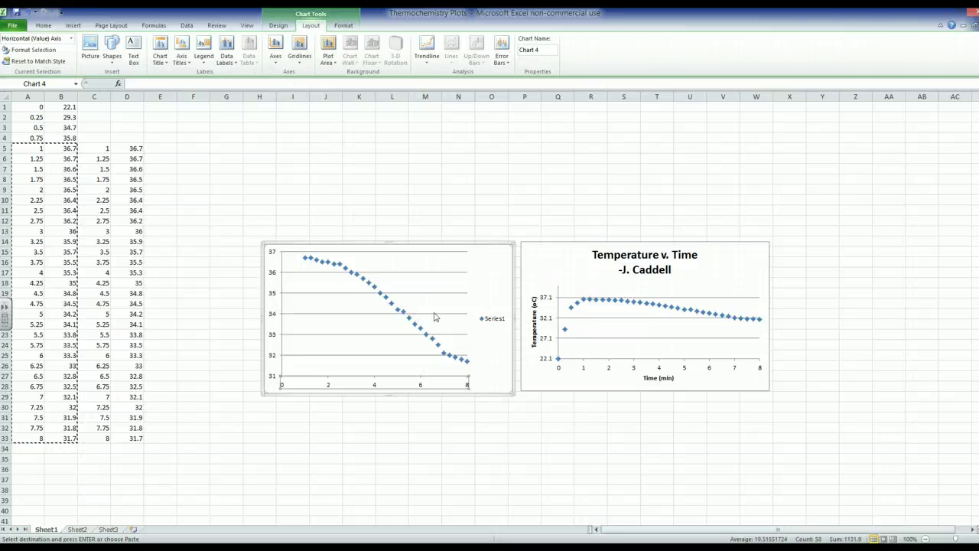
Apply the chart layout that adds a chart title, axis titles and a linear trendline with its equation and R² value to the new chart
left_click(279, 26)
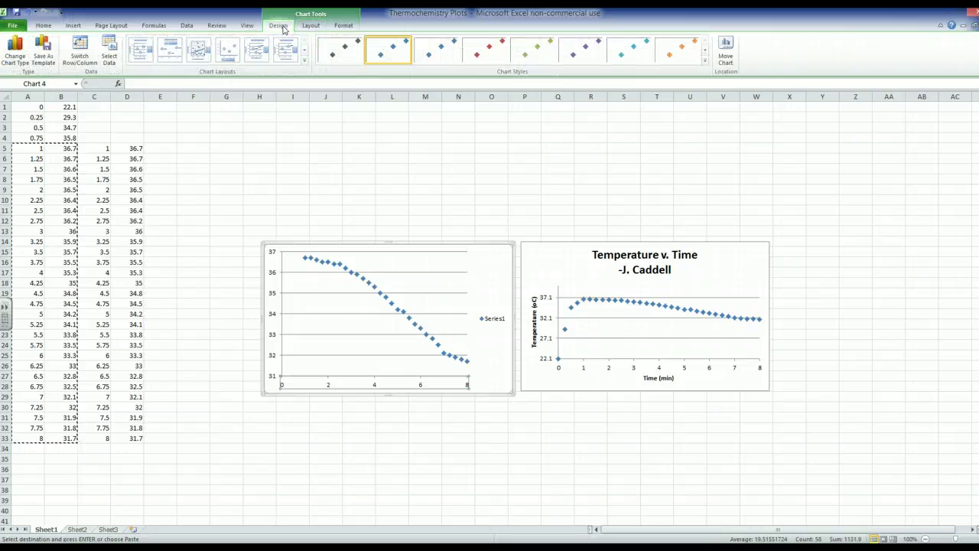
left_click(305, 60)
left_click(198, 79)
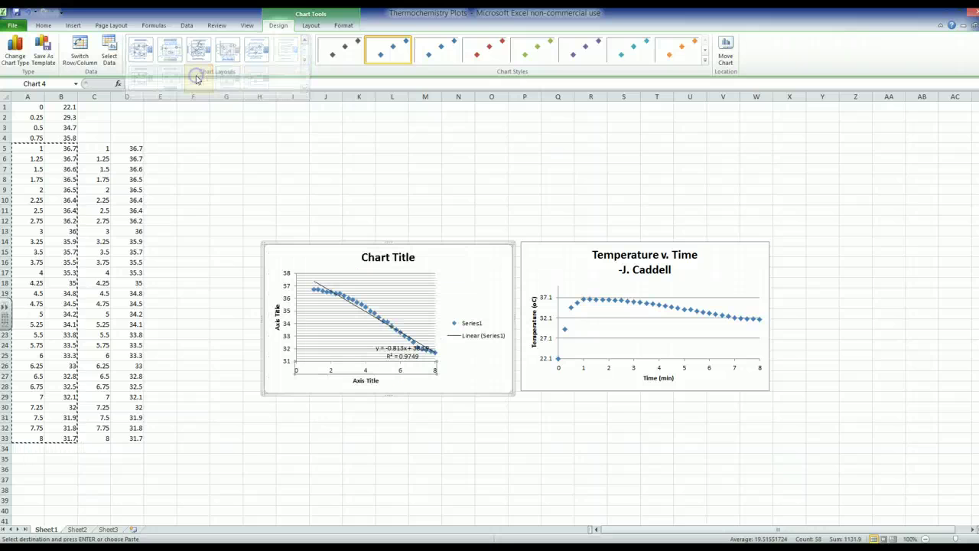
Delete the legend from the new trendline chart and set its chart title to "Temperature v. Time"
left_click(467, 332)
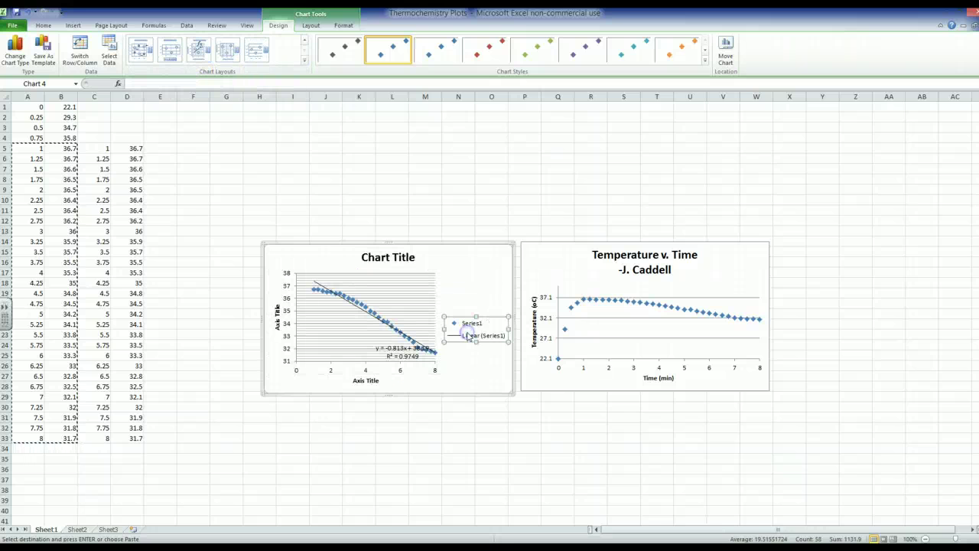
key("Delete")
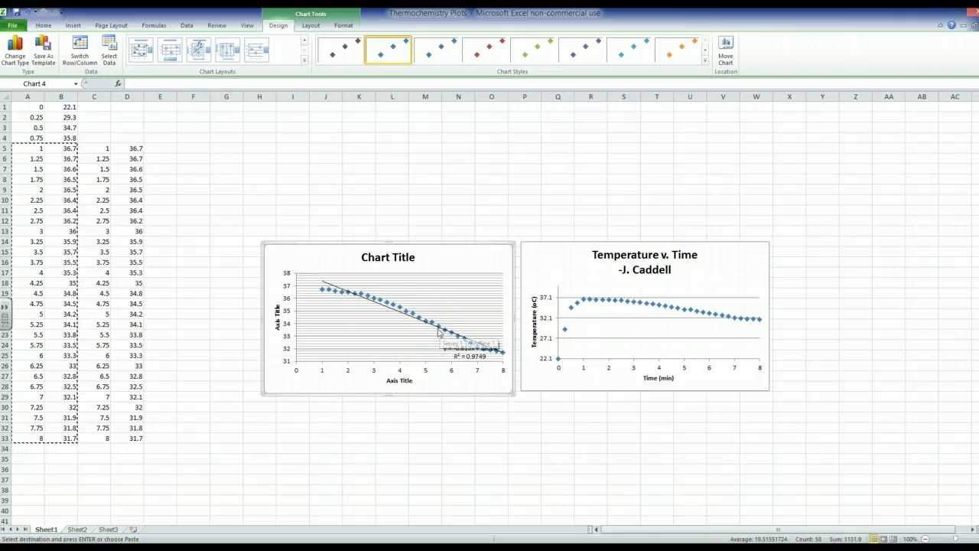
left_click(383, 257)
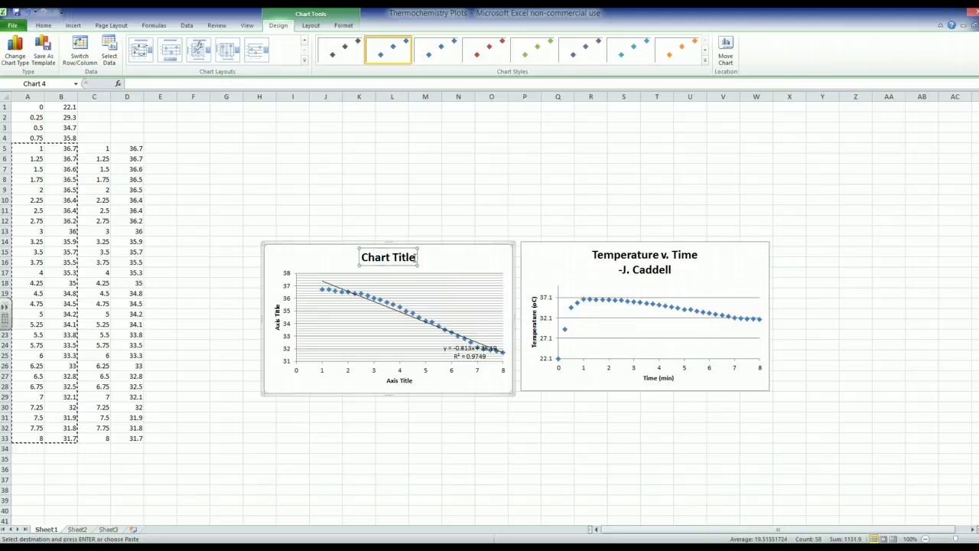
left_click_drag(414, 258, 324, 248)
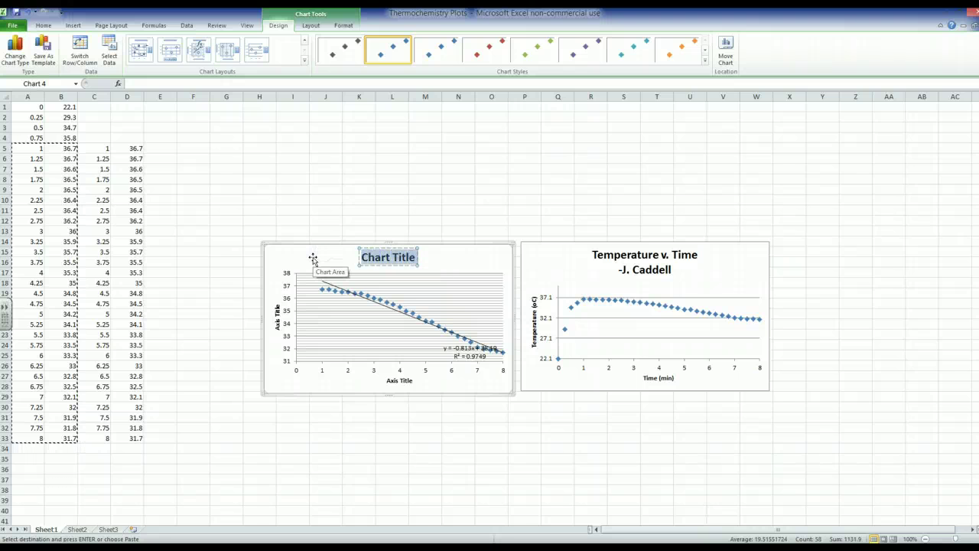
type("Temperat")
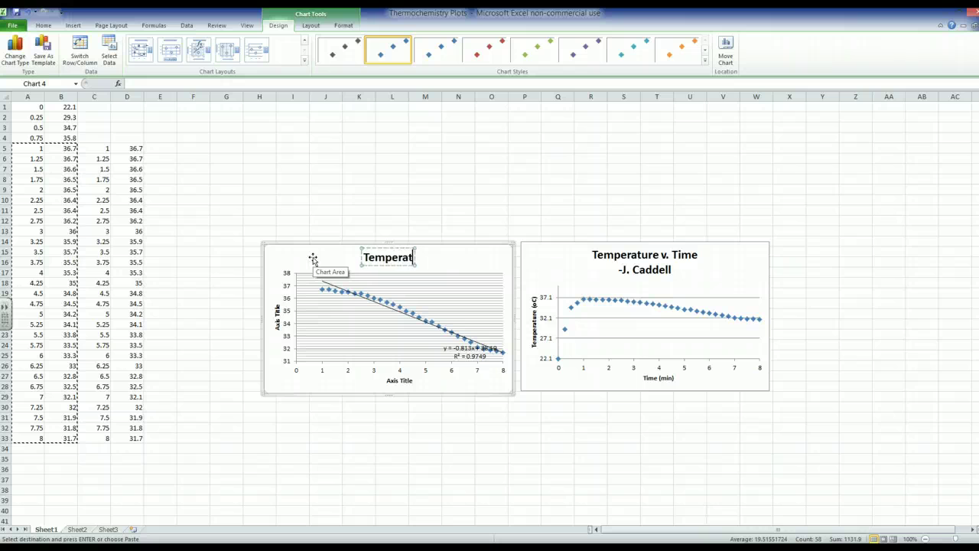
type("ure v. Time")
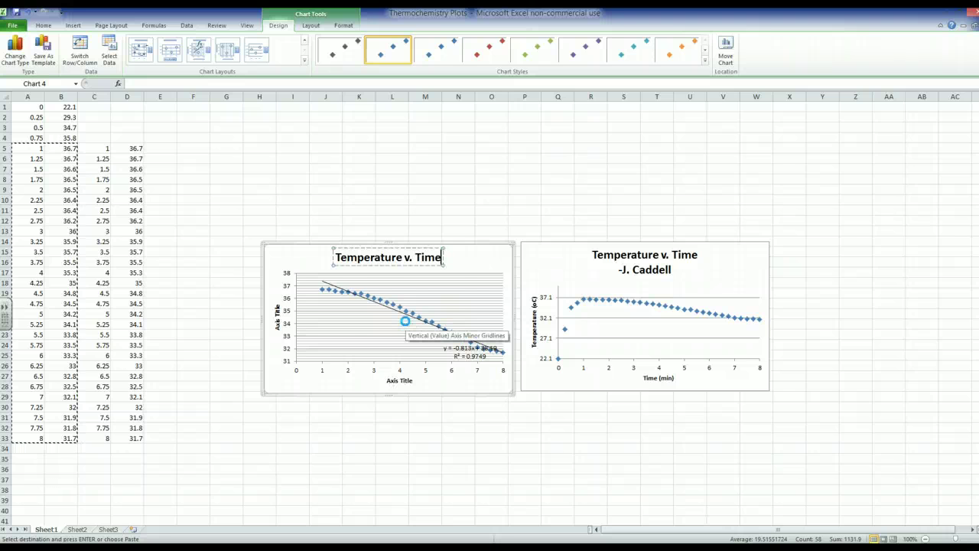
type("1 36.7 1.25 36.7 1.5 36.6 1.75 36.5 2 36.5 2.25 36.4 2.5 36.4 2.75 36.2 3 36 3.25 35.9 3.5 35.7 3.75 35.5 4 35.3 4.25 35 4.5 34.8 4.75 34.5 5 34.2 5.25 34.1 5.5 33.8 5.75 33.5 6 33.3 6.25 33 6.5 32.8 6.75 32.5 7 32.1 7.25 32 7.5 31.9 7.75 31.8 8 31.7")
type("J. Caddell")
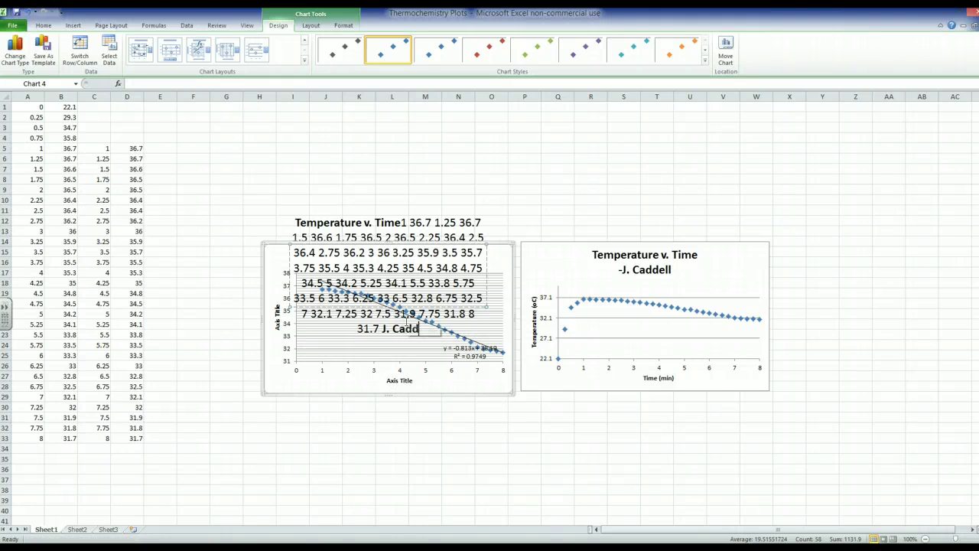
key("ctrl+z")
key("ctrl+z")
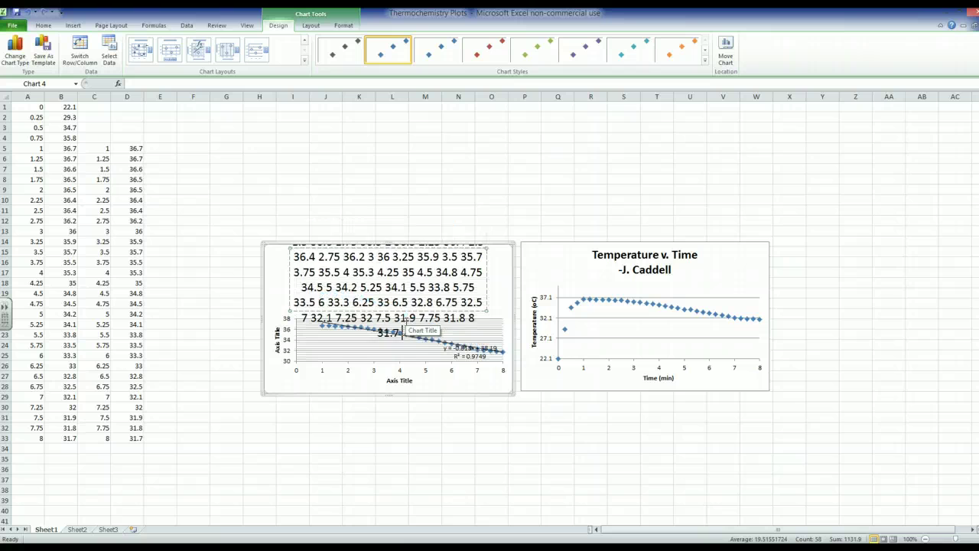
Add a second line to the trendline chart's title with a hyphen followed by the author's name
key("Return")
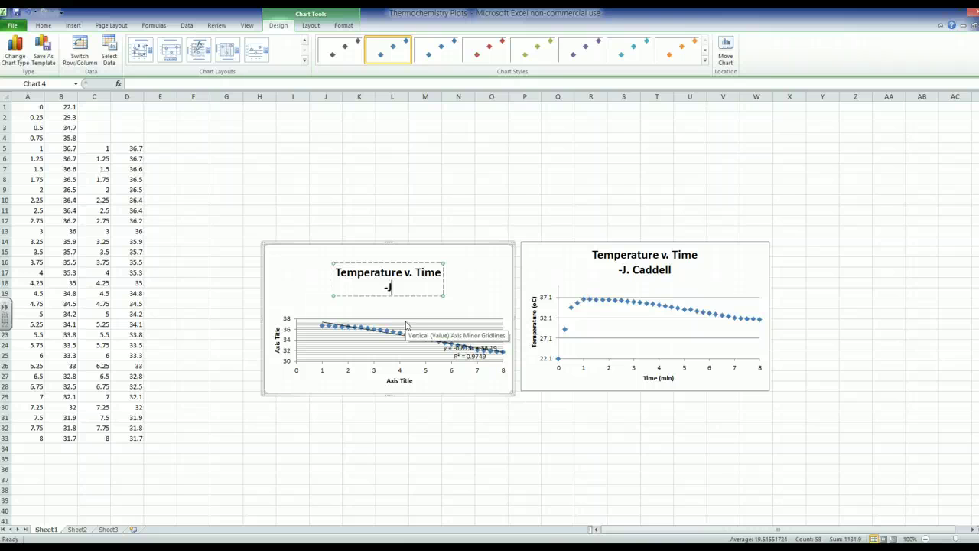
type("-J. Caddell")
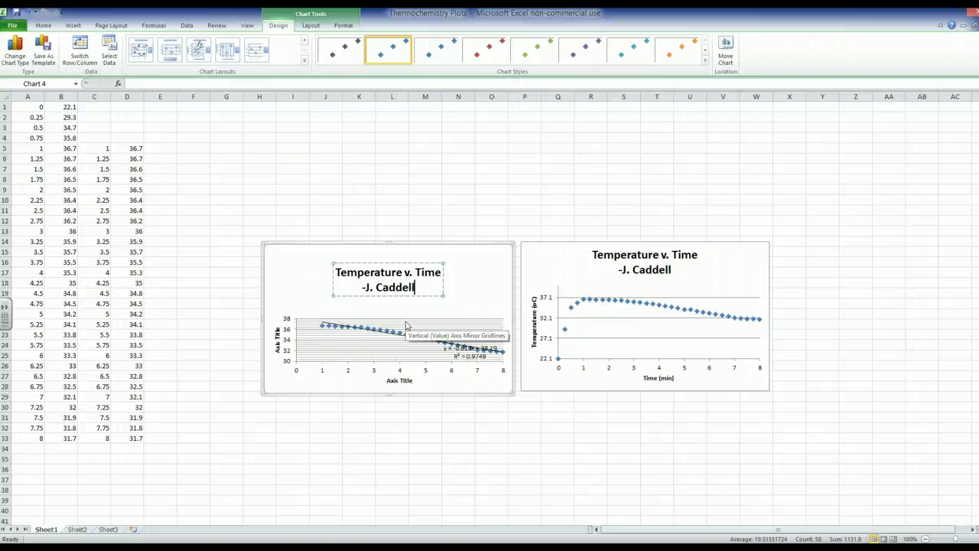
left_click(298, 301)
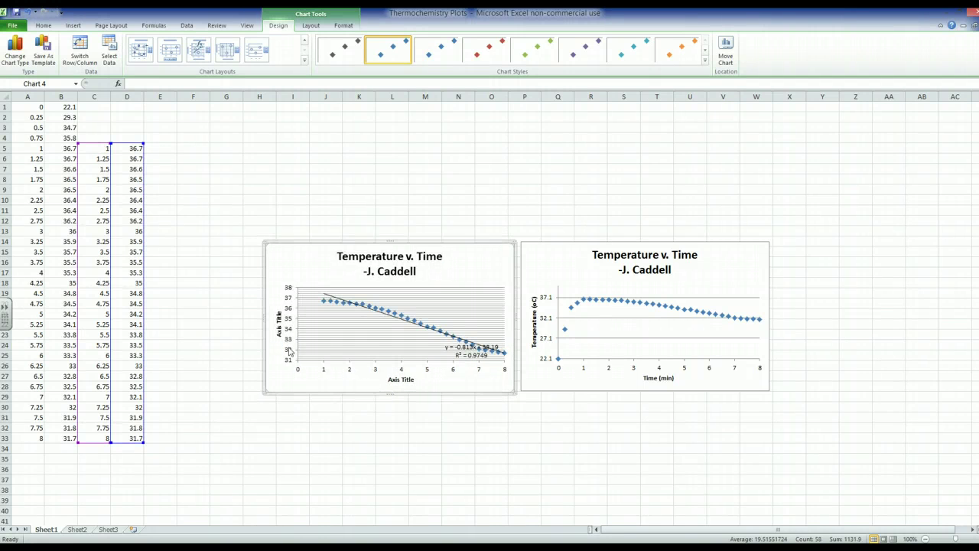
Replace the trendline chart's horizontal axis title with "Time (min)"
left_click(402, 380)
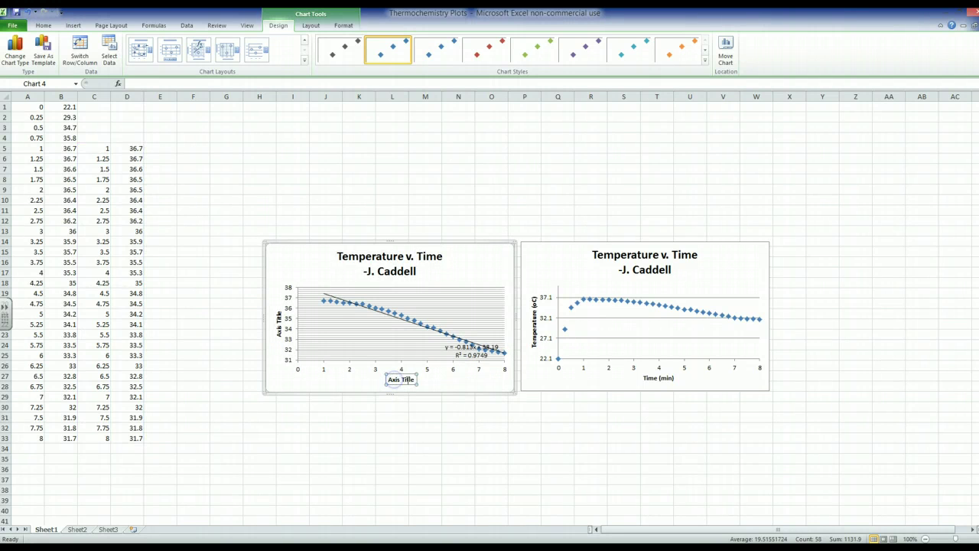
left_click_drag(413, 380, 384, 380)
key("BackSpace")
type("Time (min)")
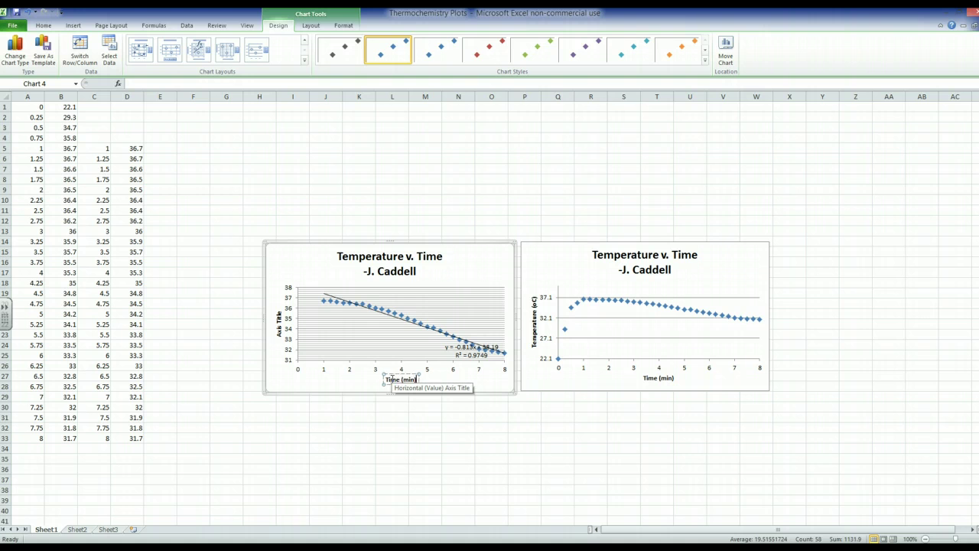
Replace the trendline chart's vertical axis title with "Temperature (oC)" and deselect the chart
left_click(279, 320)
left_click_drag(278, 317, 283, 337)
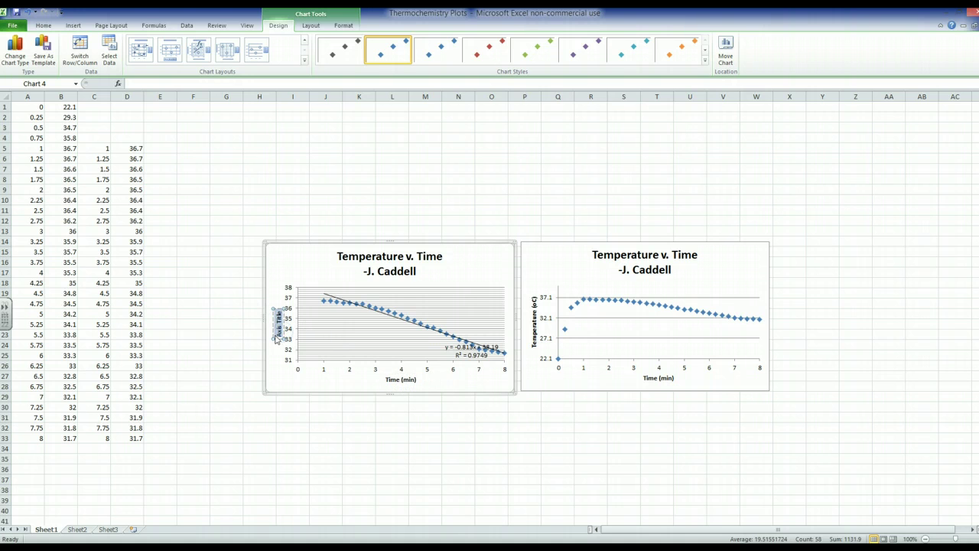
type("Temperature (oC)")
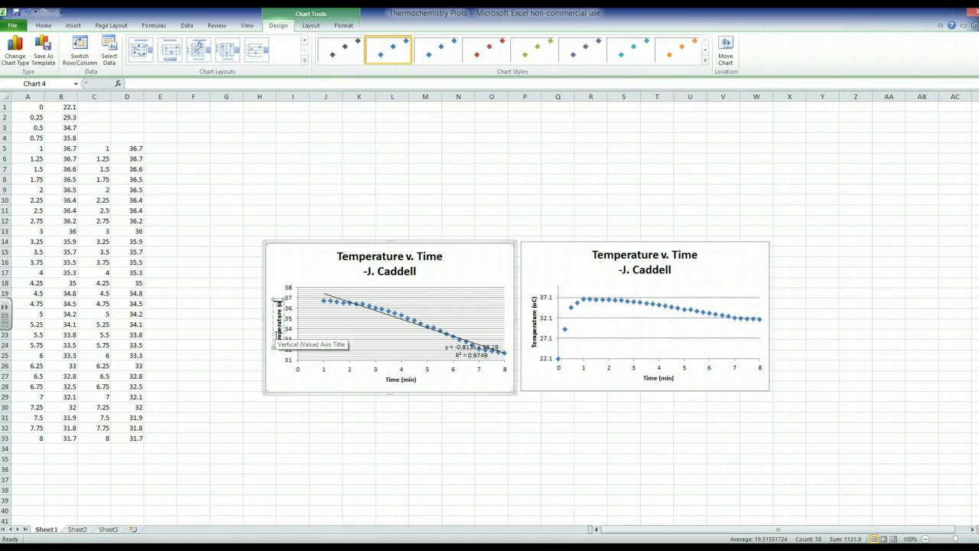
left_click(250, 293)
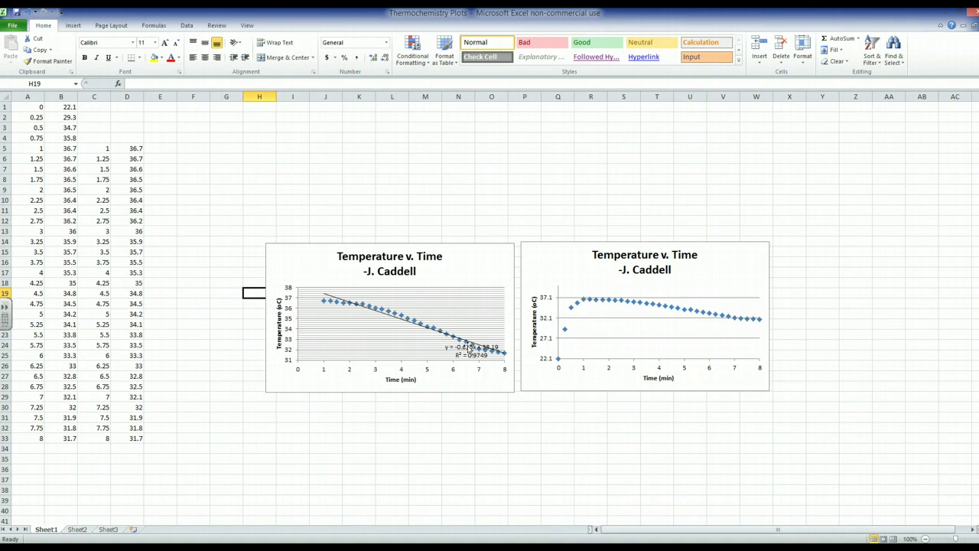
Move the trendline equation label off the data points to just above the plot's upper-right corner and highlight the equation's y-intercept
left_click_drag(469, 349, 467, 271)
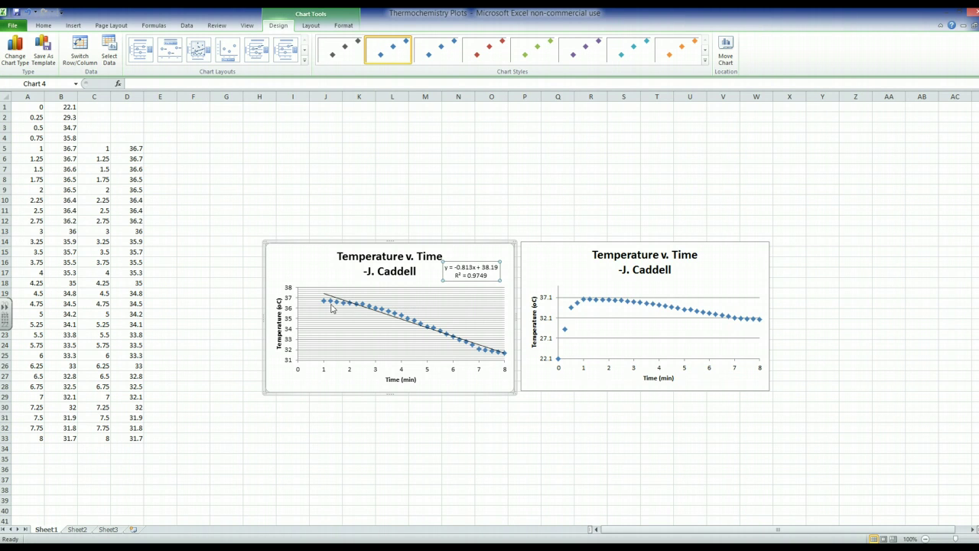
mouse_move(332, 308)
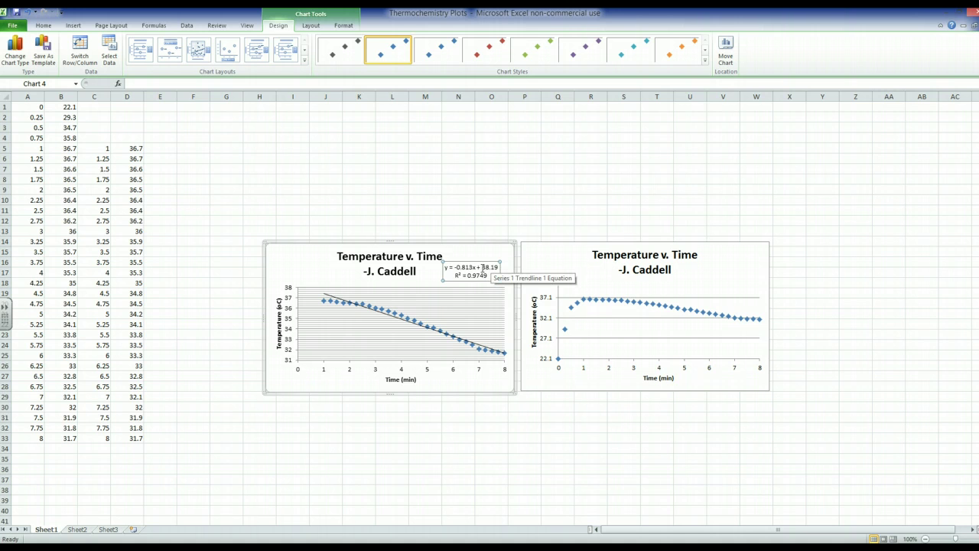
left_click_drag(482, 268, 498, 268)
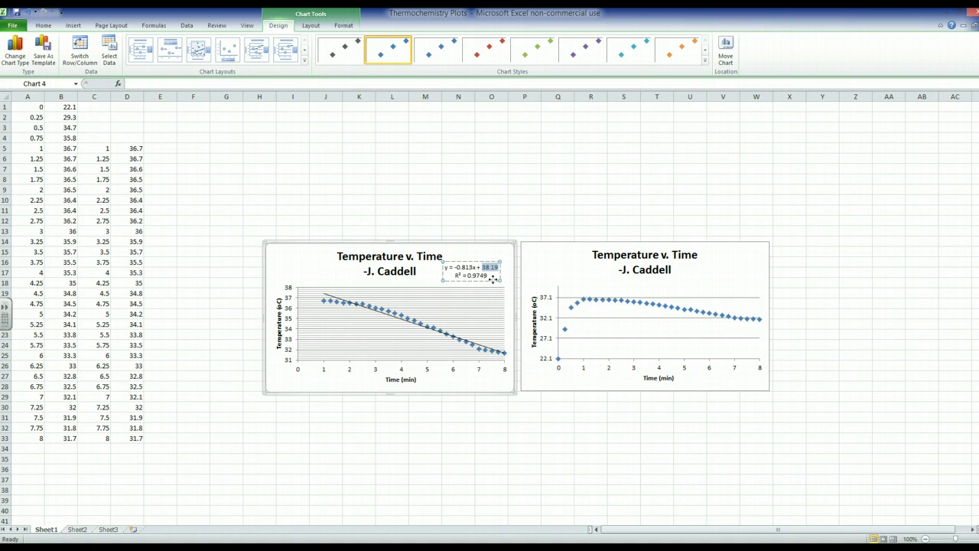